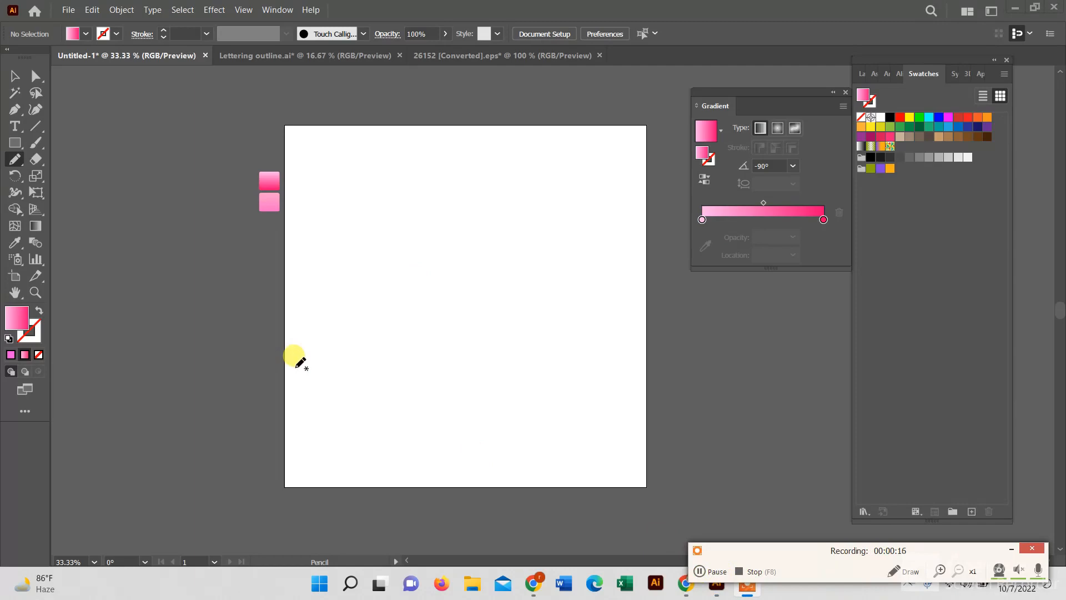
mouse_move(304, 368)
mouse_down()
mouse_move(333, 327)
mouse_move(333, 264)
mouse_move(330, 273)
mouse_up()
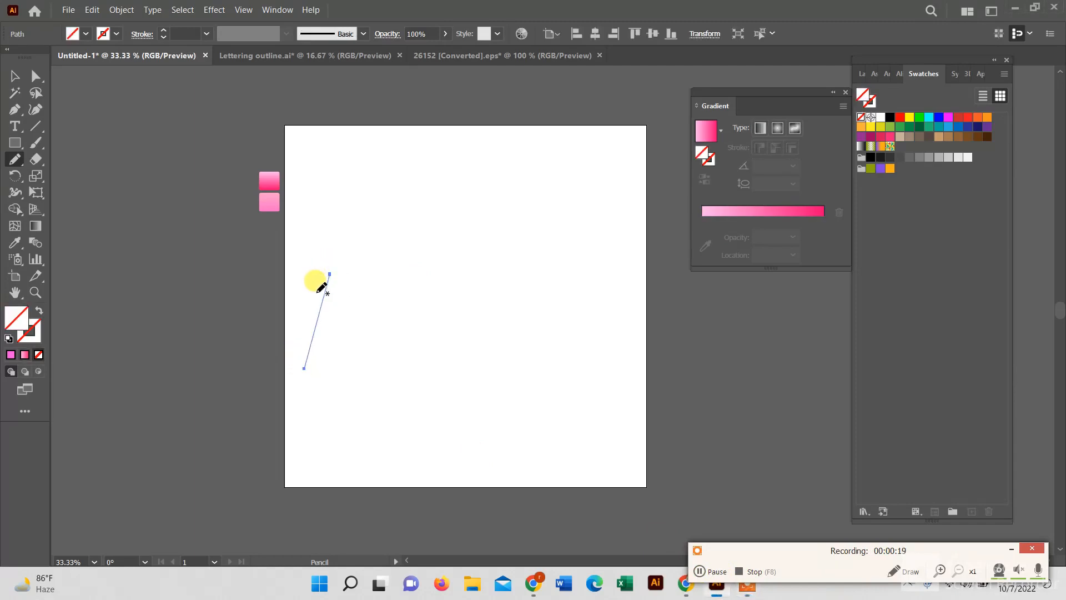
key(ctrl+shift+a)
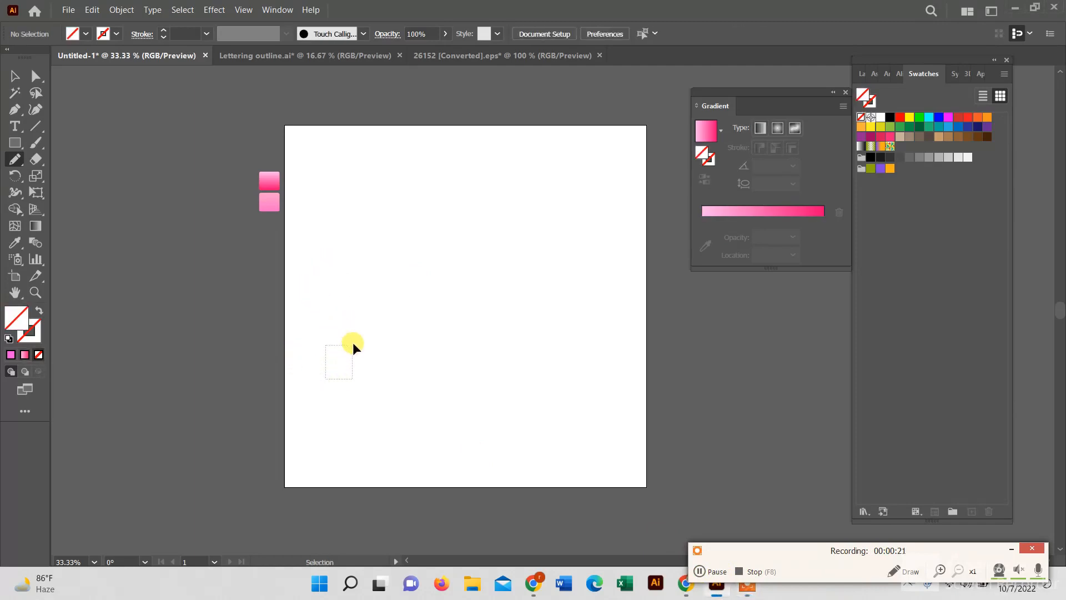
mouse_move(348, 323)
mouse_down()
mouse_move(363, 302)
mouse_move(366, 261)
mouse_move(350, 245)
mouse_move(338, 316)
mouse_move(396, 329)
mouse_move(391, 274)
mouse_up()
key(ctrl+z)
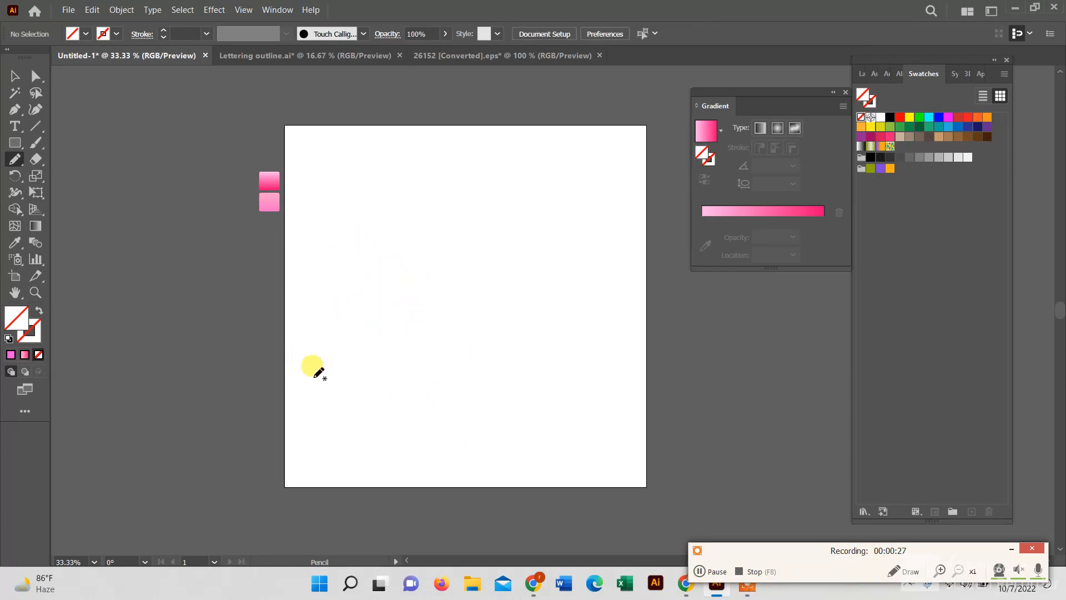
mouse_move(313, 379)
mouse_down()
mouse_move(348, 367)
mouse_move(349, 306)
mouse_move(356, 398)
mouse_move(379, 369)
mouse_move(404, 397)
mouse_move(421, 386)
mouse_move(416, 363)
mouse_move(426, 393)
mouse_move(475, 382)
mouse_up()
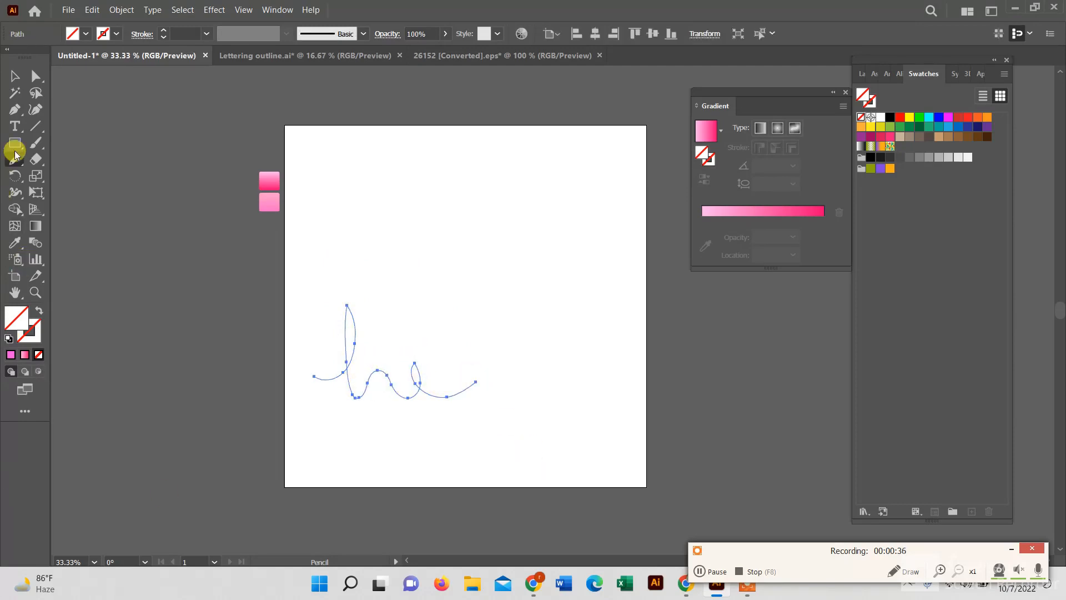
- Replace the pencil sketch with the finished cursive "hi" path with a 1 pt black stroke, and deselect it
click(14, 75)
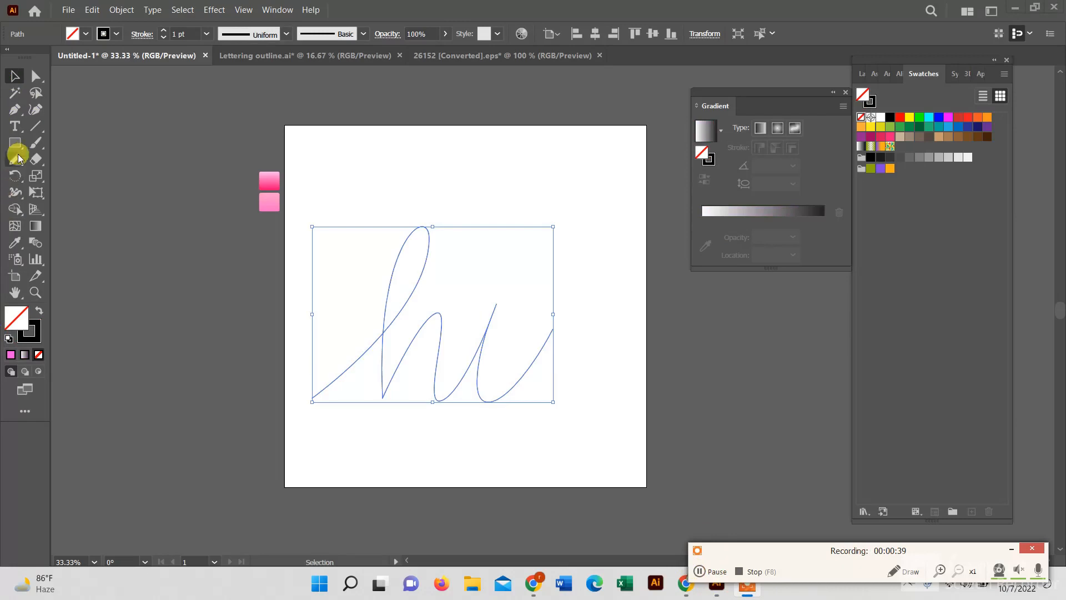
drag(15, 159, 73, 175)
mouse_move(15, 159)
mouse_down()
mouse_move(39, 198)
mouse_move(56, 198)
mouse_up()
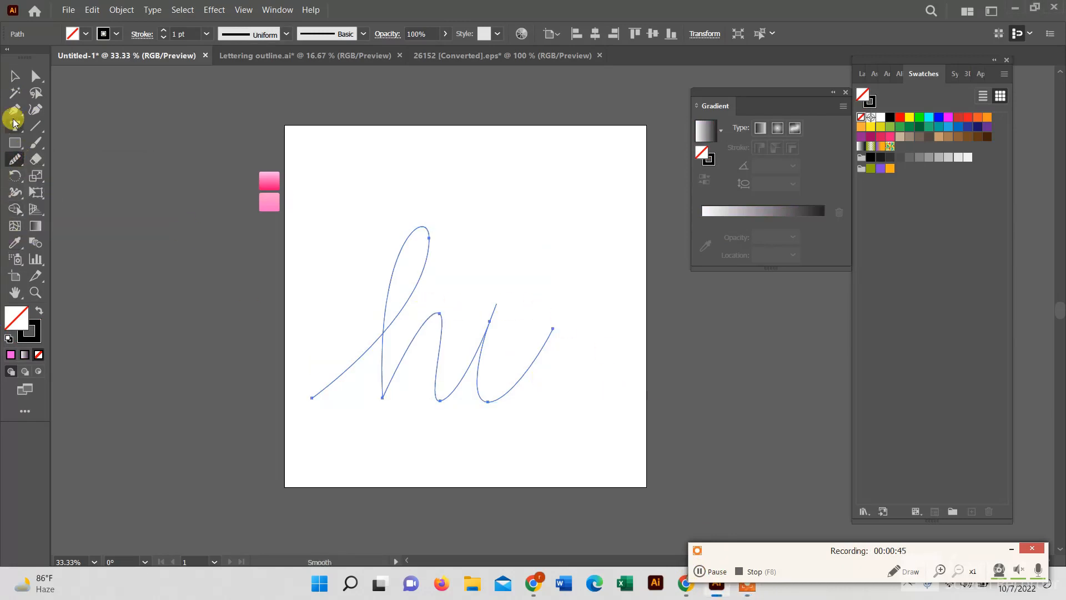
click(13, 75)
click(426, 175)
- Draw a 50 px circle beside the artboard and fill it with light pink sampled from the upper pink square
drag(15, 142, 66, 172)
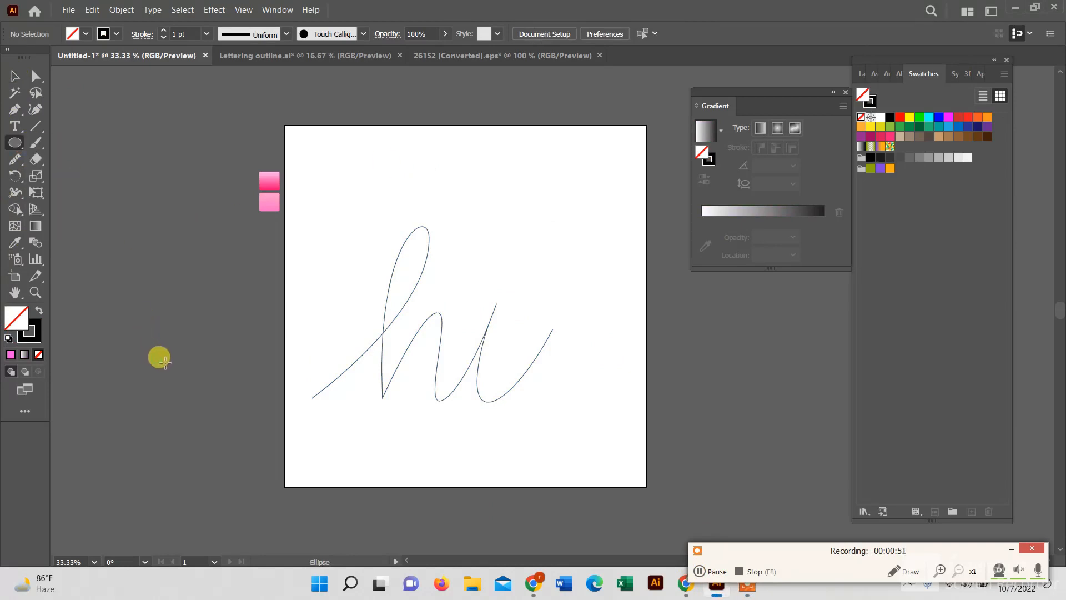
drag(165, 367, 146, 349)
click(15, 242)
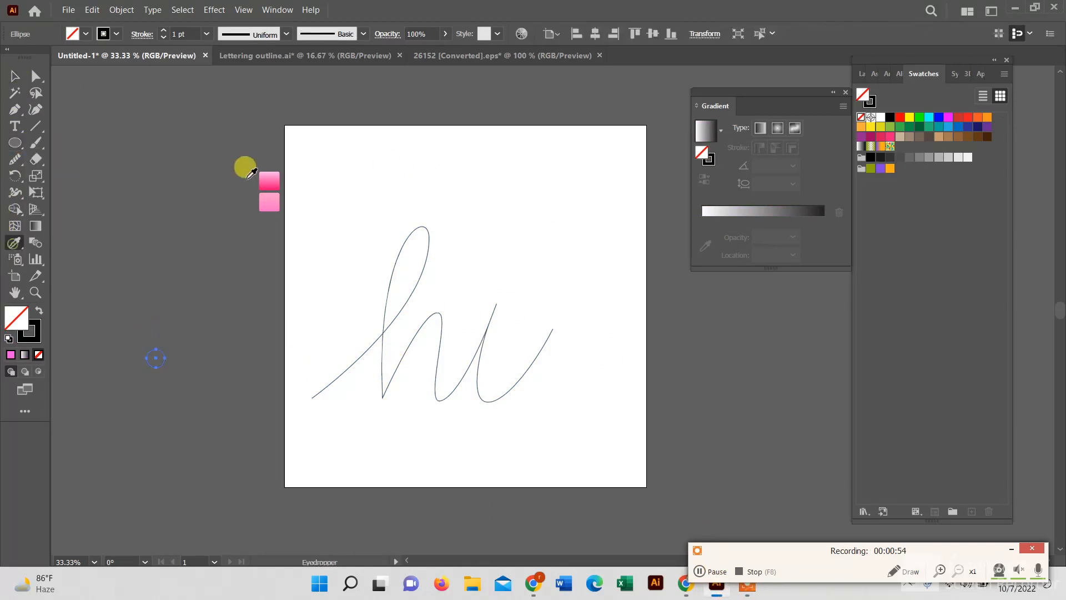
click(273, 173)
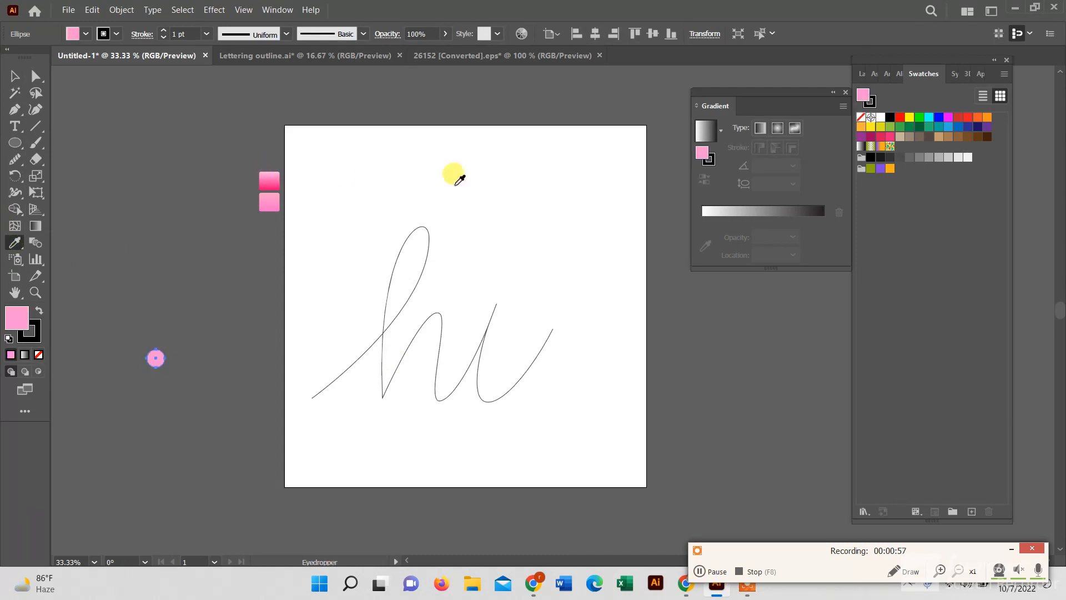
click(7, 76)
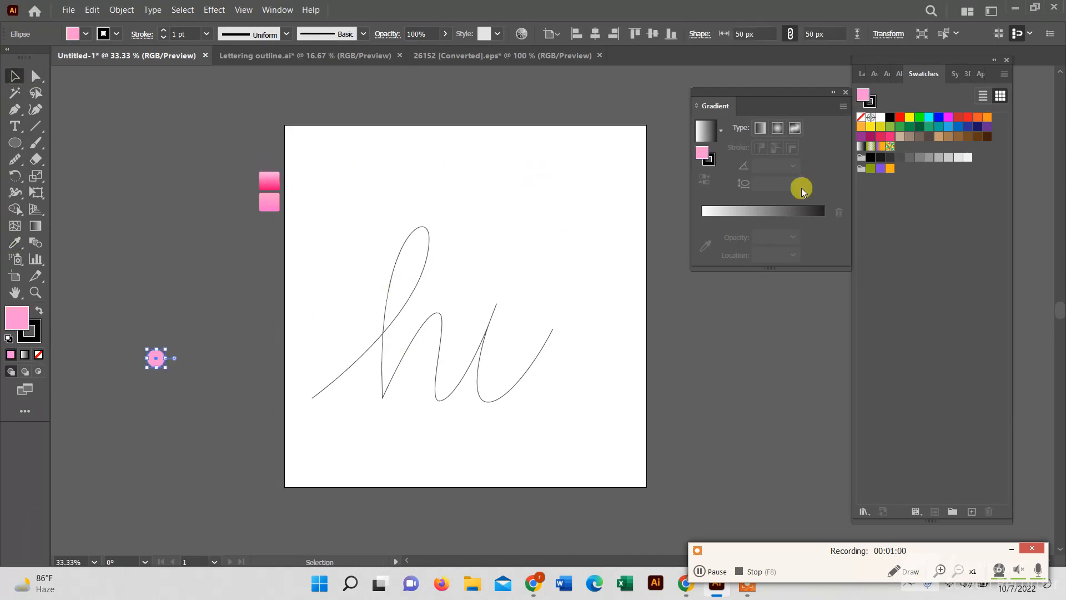
- Apply a linear gradient to the circle and colour its end stop with pink sampled from the upper square
click(752, 211)
click(824, 236)
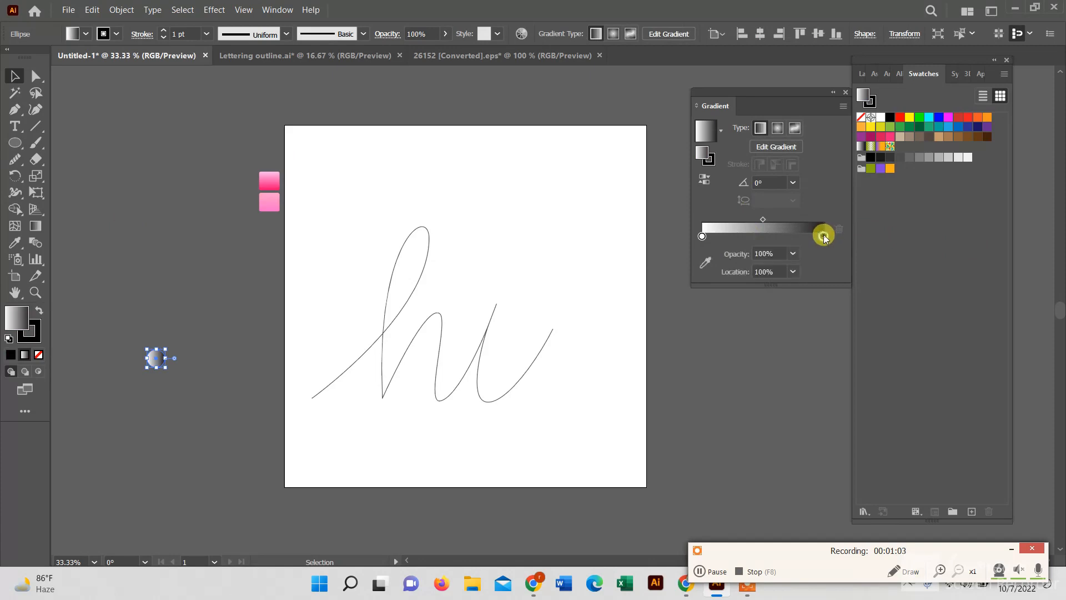
click(15, 246)
click(273, 173)
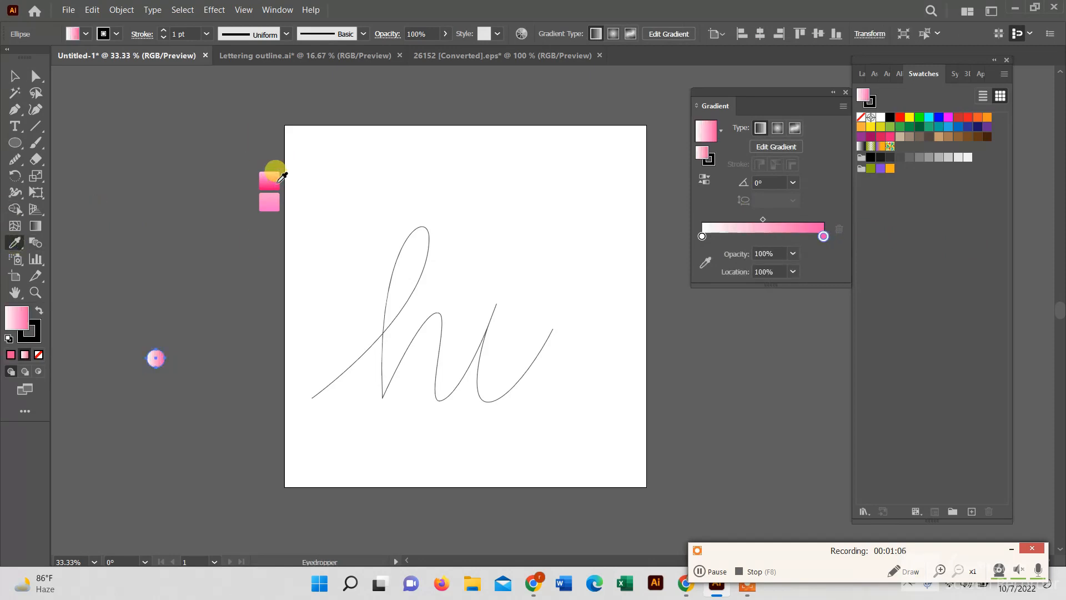
- Try to colour the start stop of the circle's gradient with pink sampled from the lower square
click(702, 236)
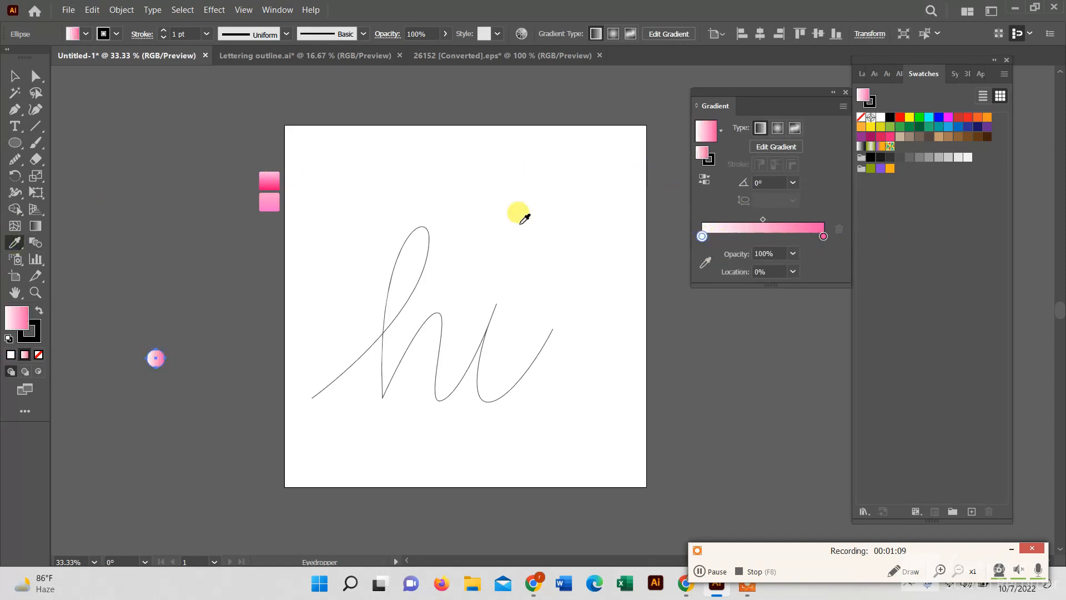
click(273, 193)
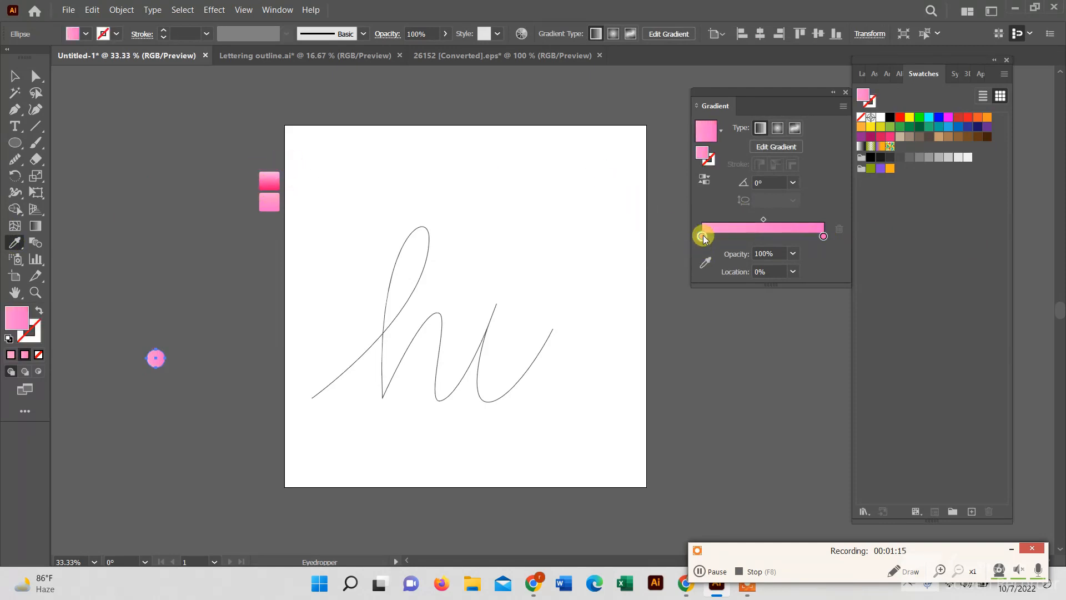
double_click(695, 237)
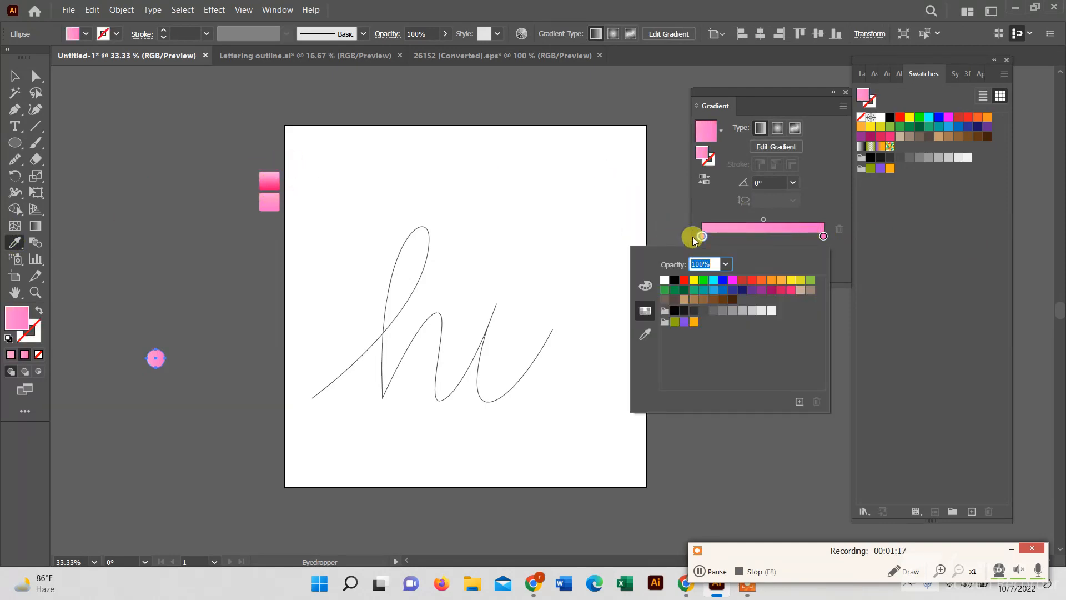
click(819, 238)
key(z)
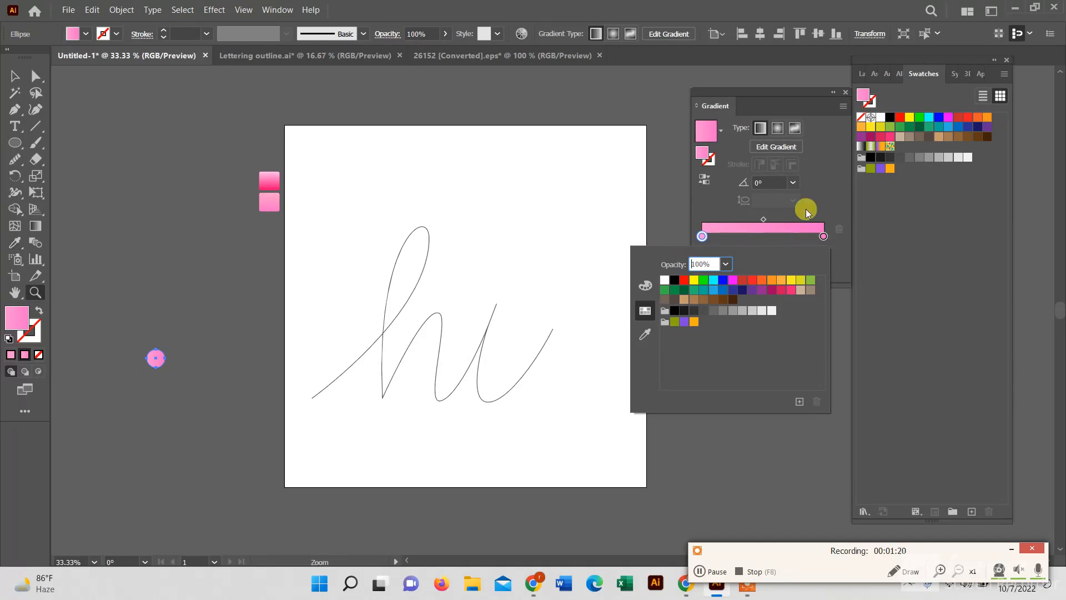
click(442, 143)
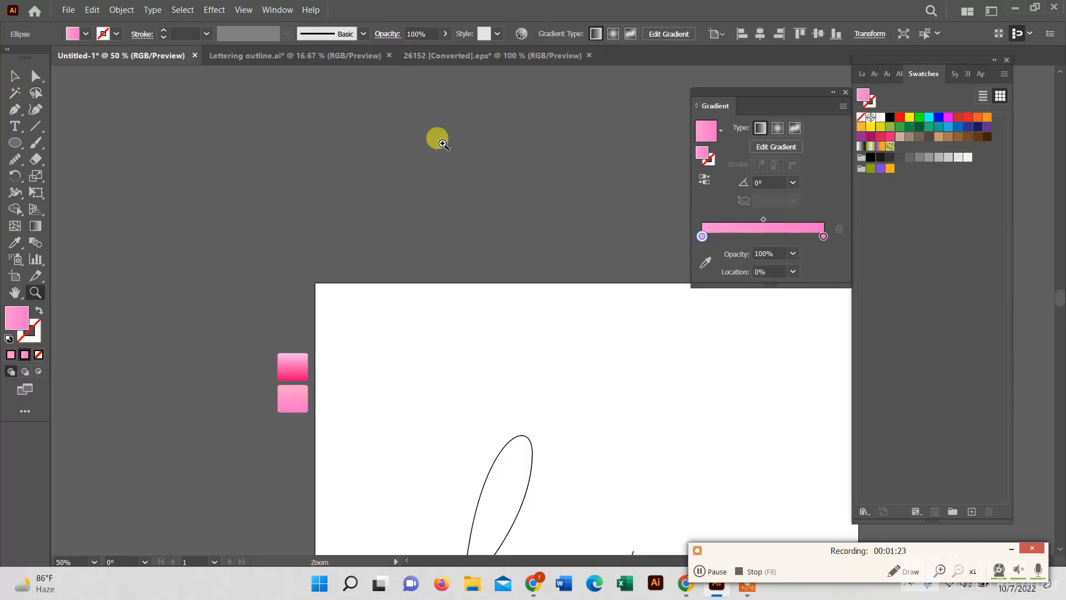
key(v)
key(v)
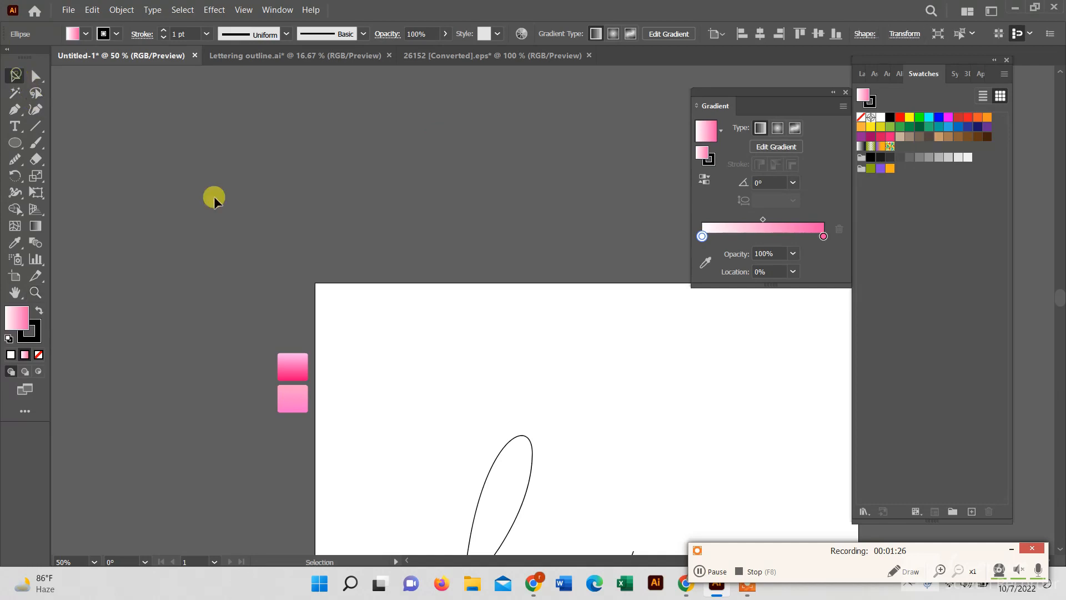
scroll(449, 295, down, 1)
key(ctrl+minus)
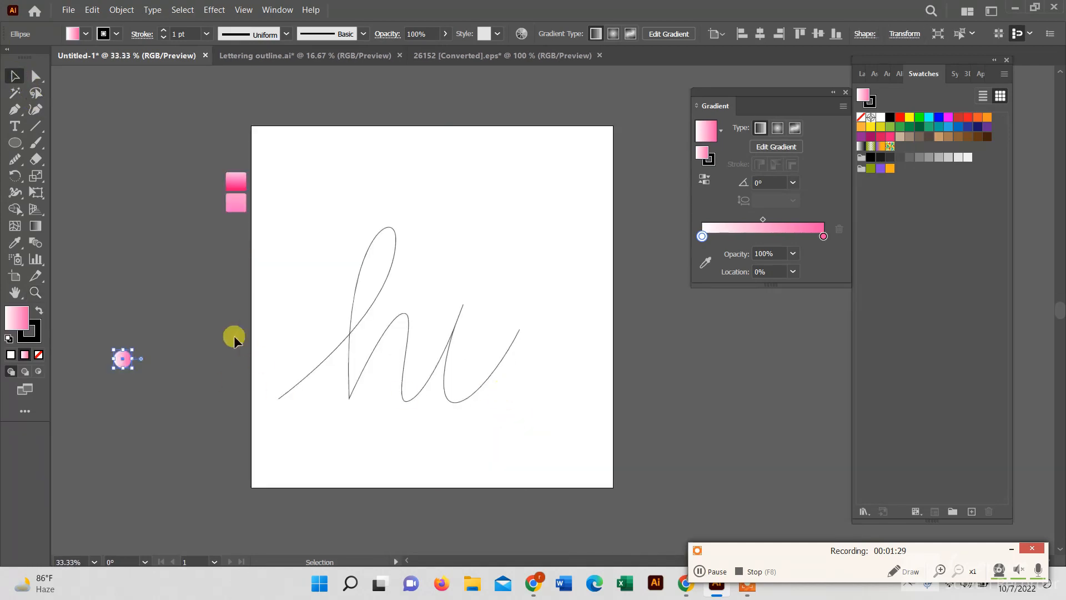
- Remove the stroke from the gradient circle and dismiss the colour controls
key(x)
click(38, 354)
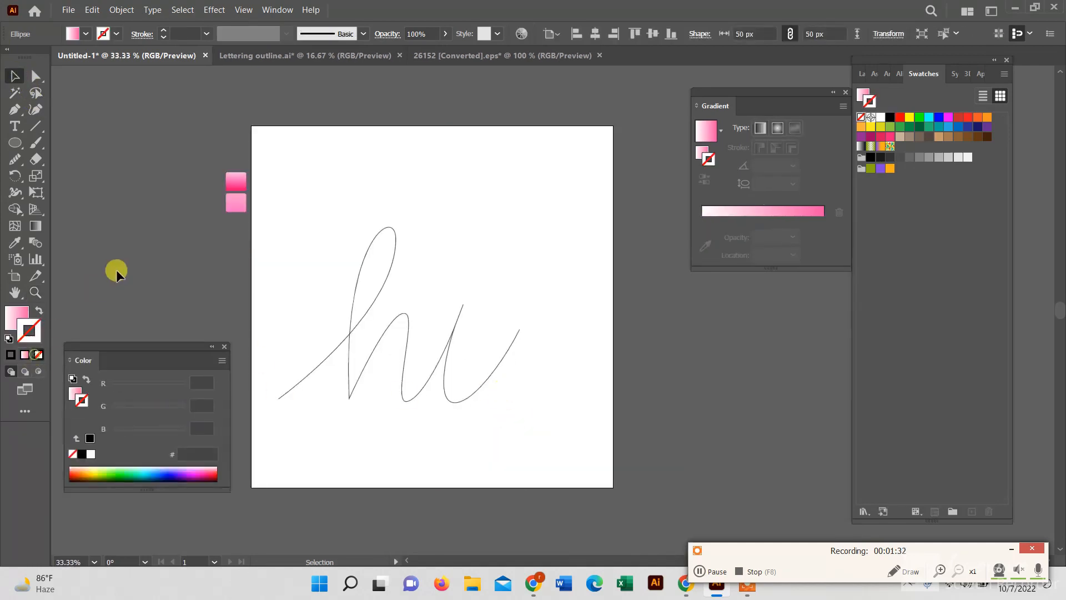
click(205, 331)
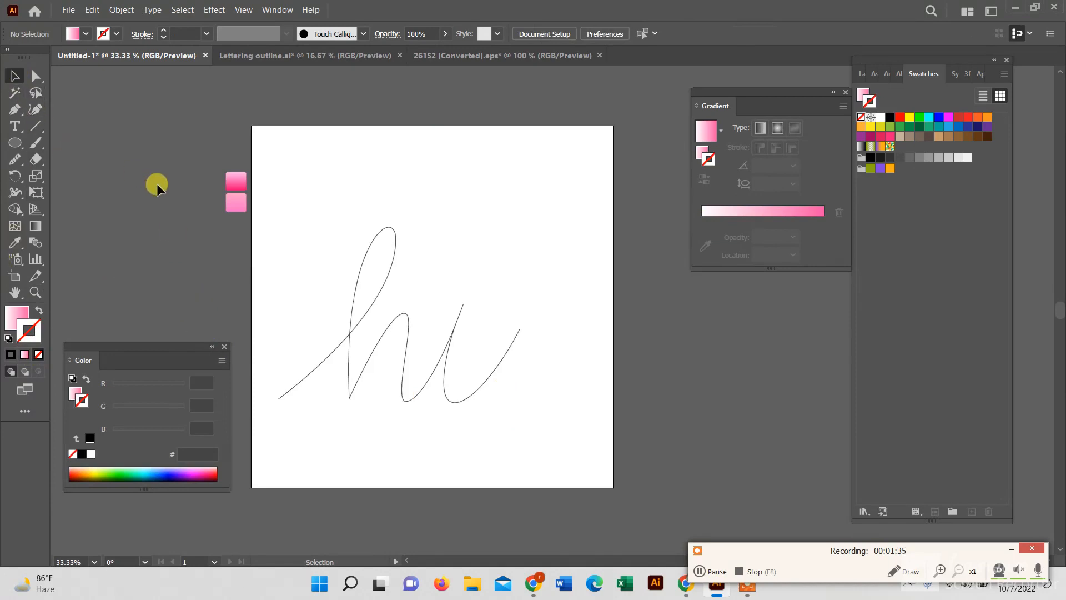
click(225, 346)
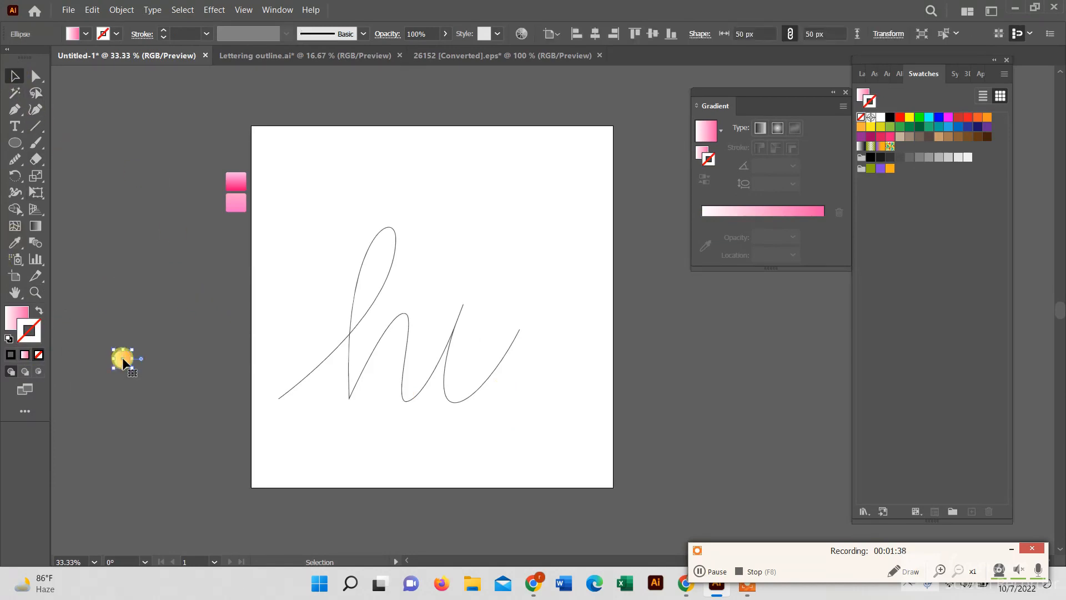
- Move the gradient circle up, duplicate it horizontally so the pair spans about 540 px, and align both circles along their bottom edges
drag(120, 357, 145, 266)
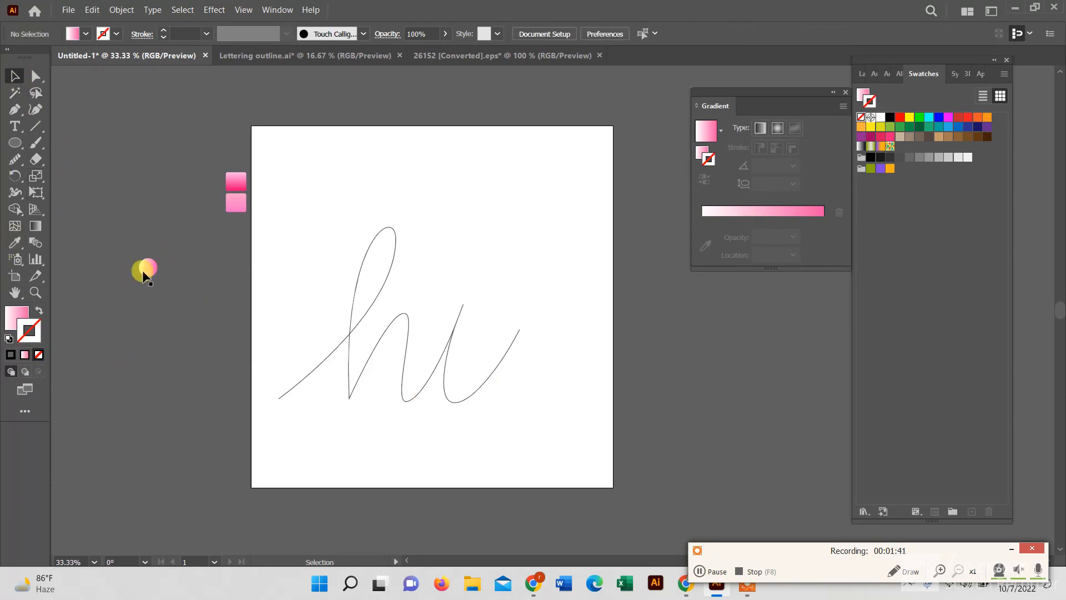
click(143, 274)
drag(153, 270, 334, 275)
click(135, 243)
click(671, 34)
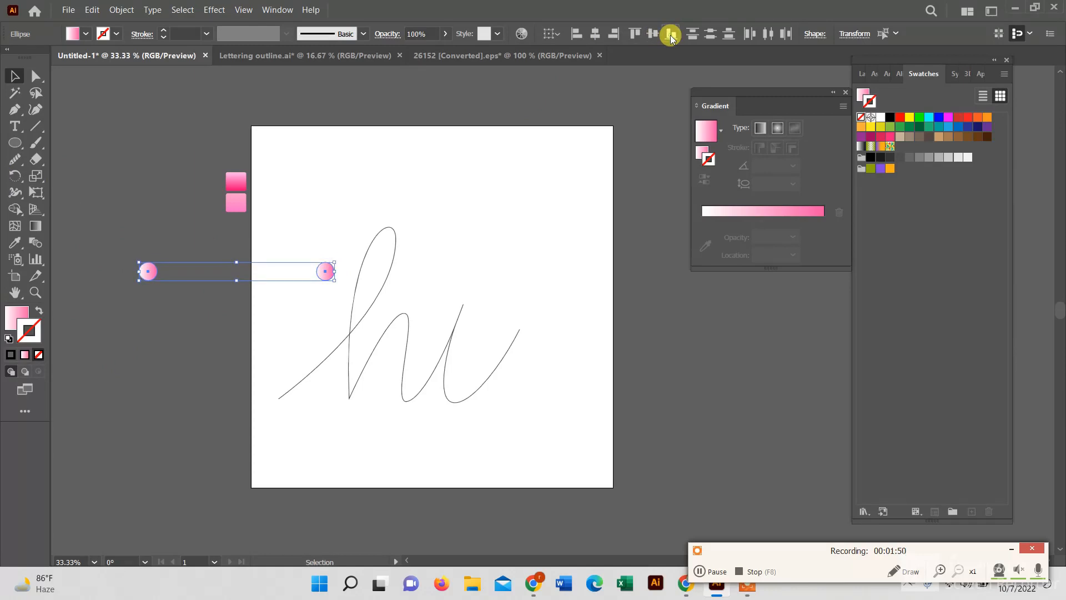
- Set the blend options for the two circles to Specified Steps with 146 steps
click(122, 10)
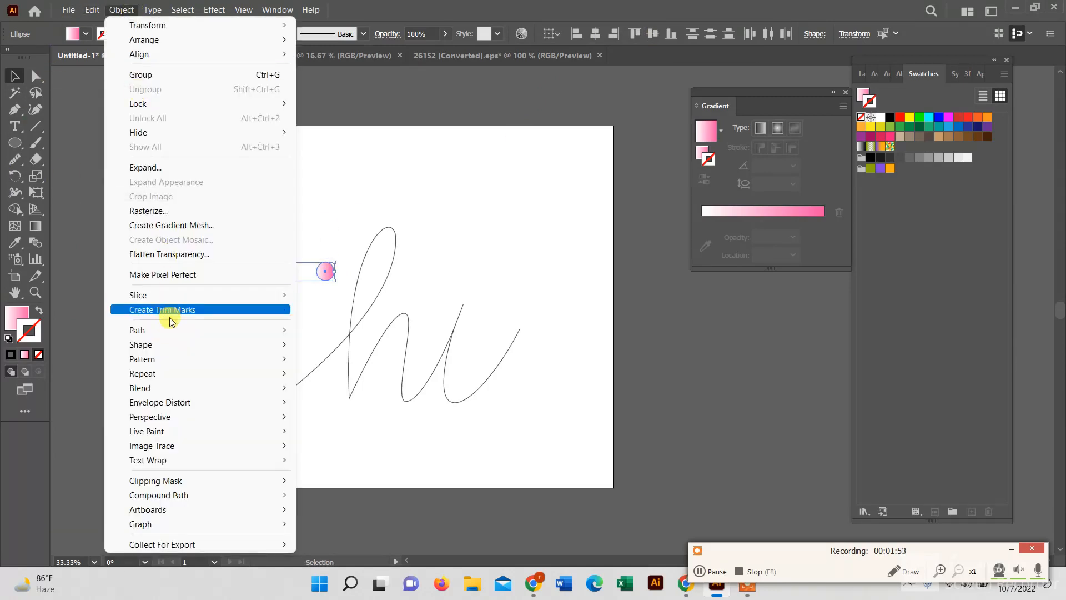
mouse_move(186, 385)
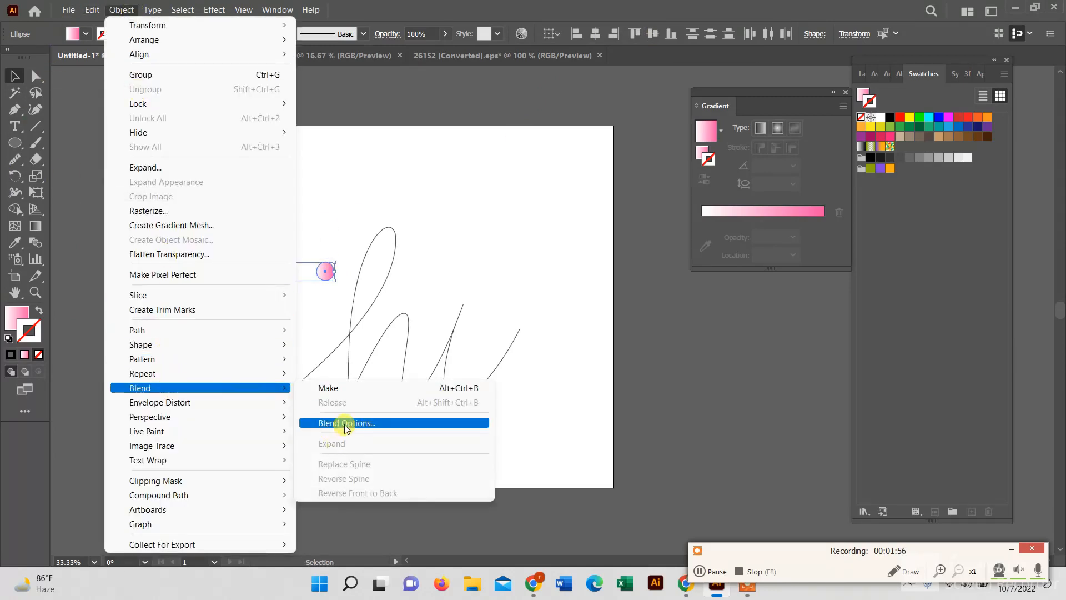
click(344, 424)
click(686, 157)
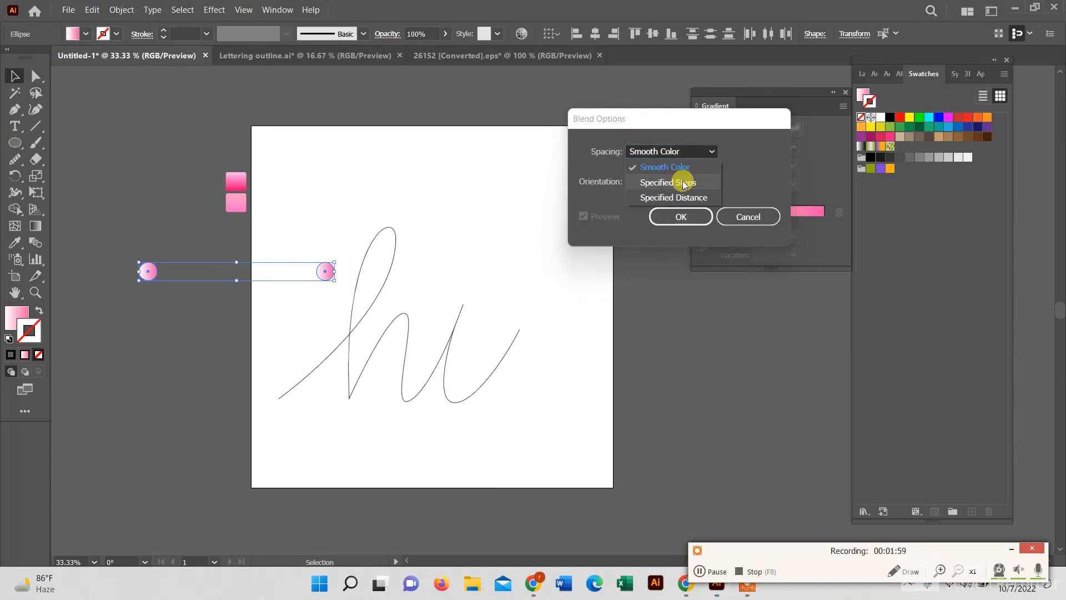
click(682, 181)
click(741, 153)
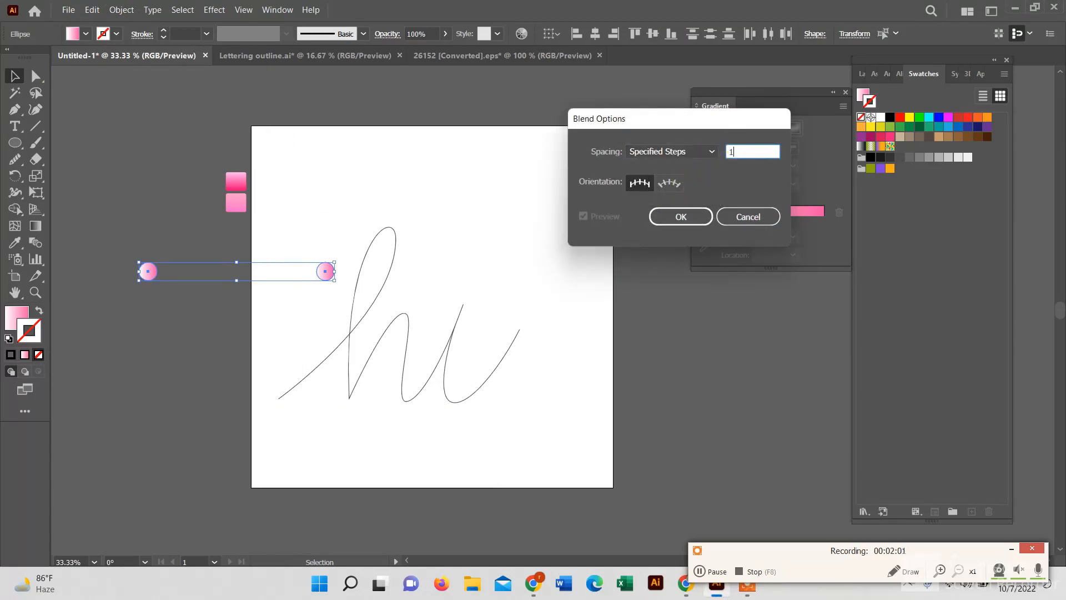
click(655, 221)
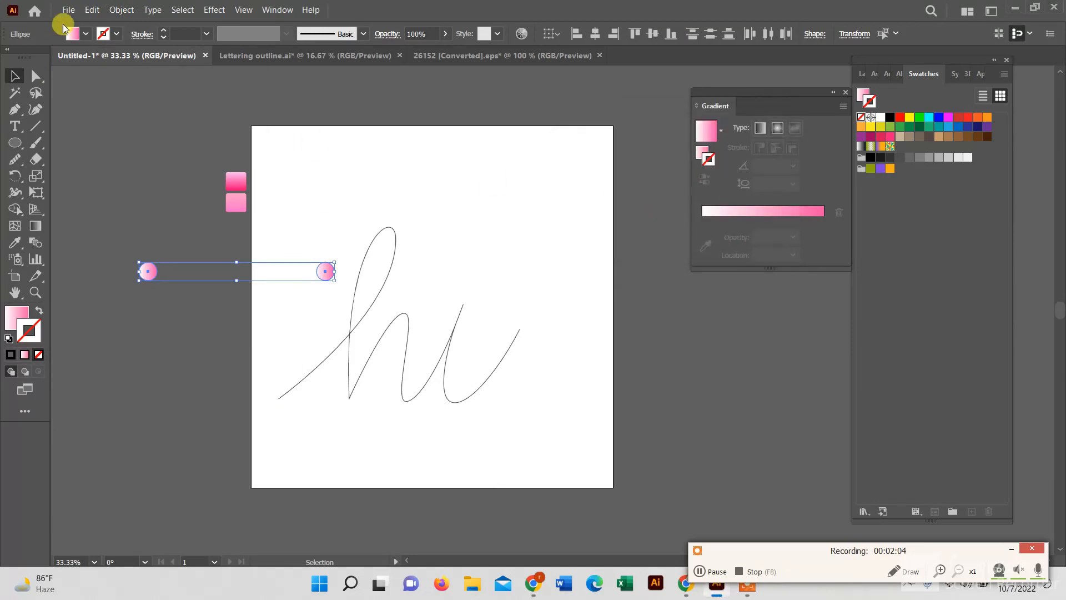
- Make a blend from the two gradient circles and set its height to 52 px
click(121, 9)
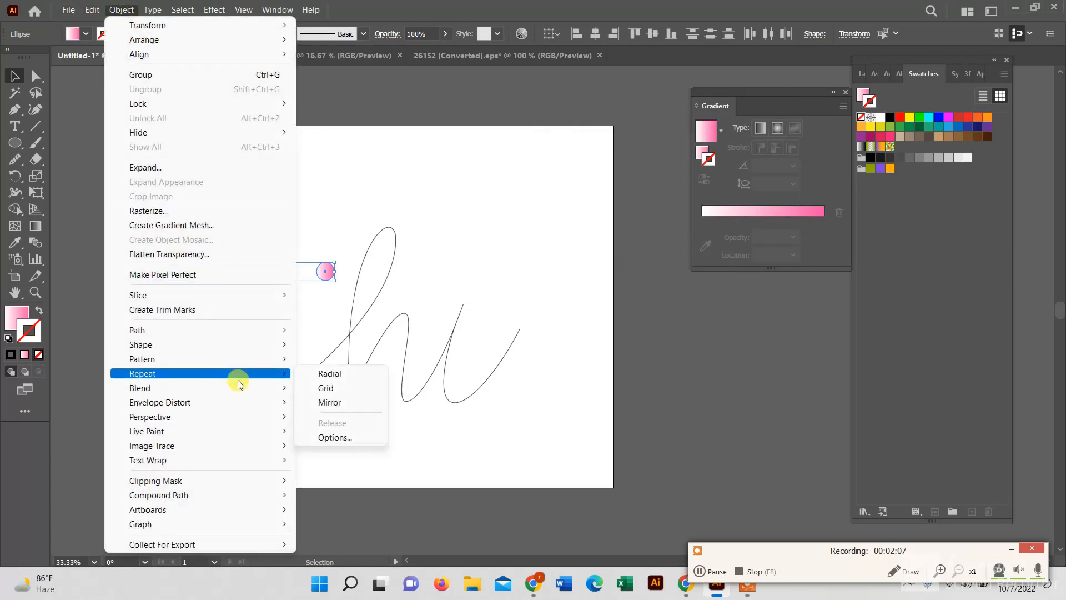
mouse_move(244, 374)
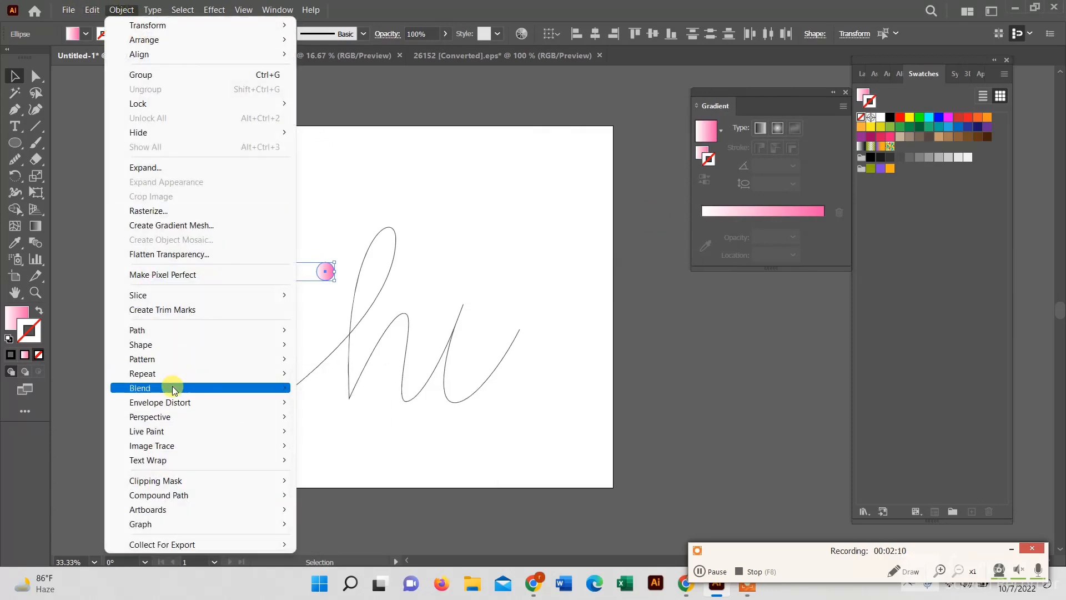
mouse_move(172, 387)
click(365, 387)
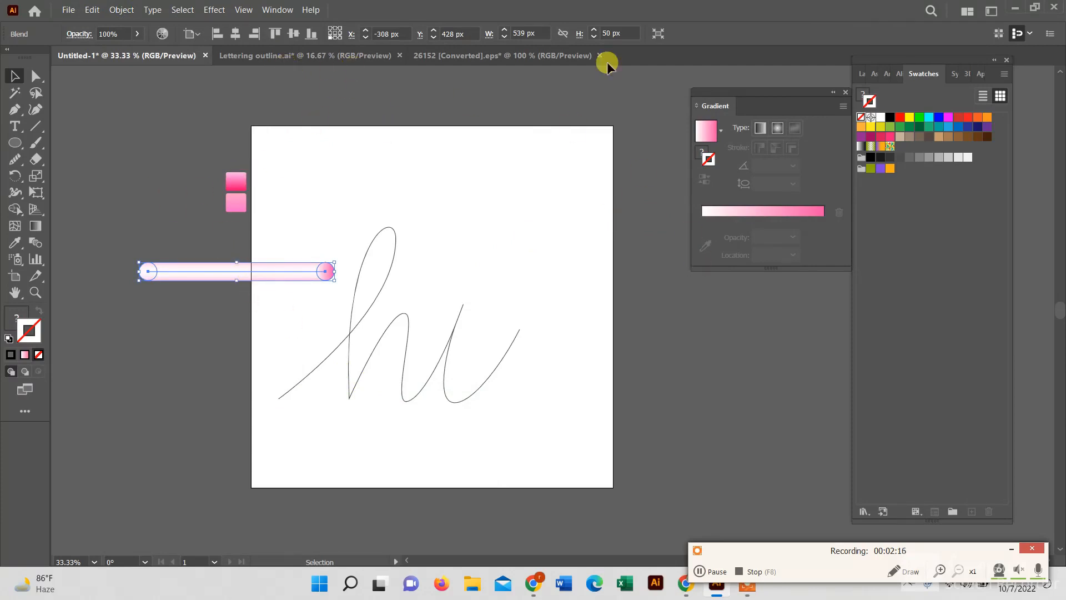
click(594, 31)
click(594, 31)
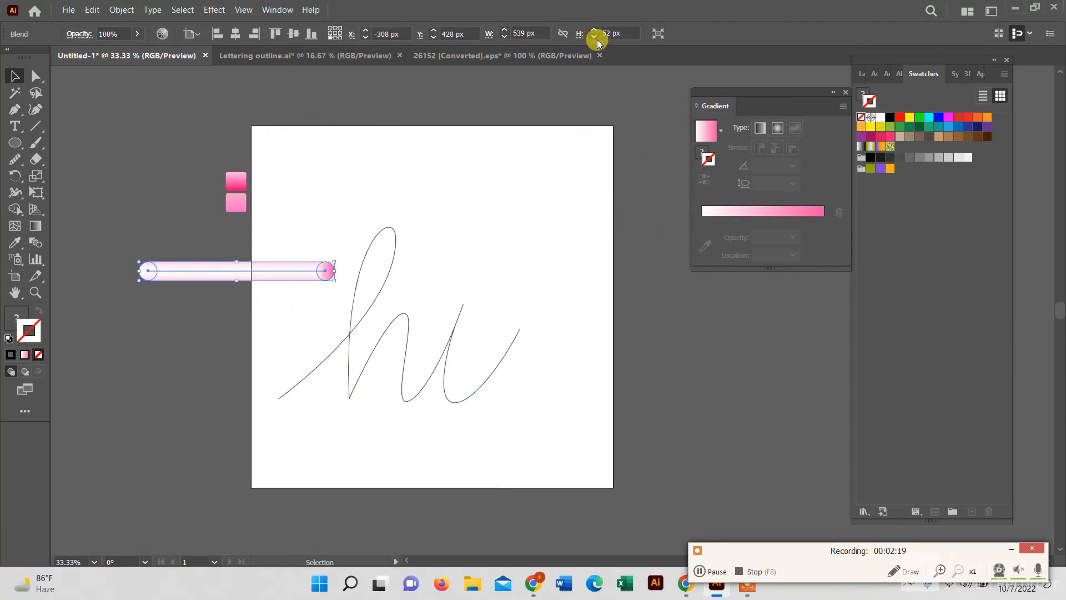
- Set the selected blend's spacing to Specified Steps with 300 steps
double_click(41, 241)
double_click(742, 149)
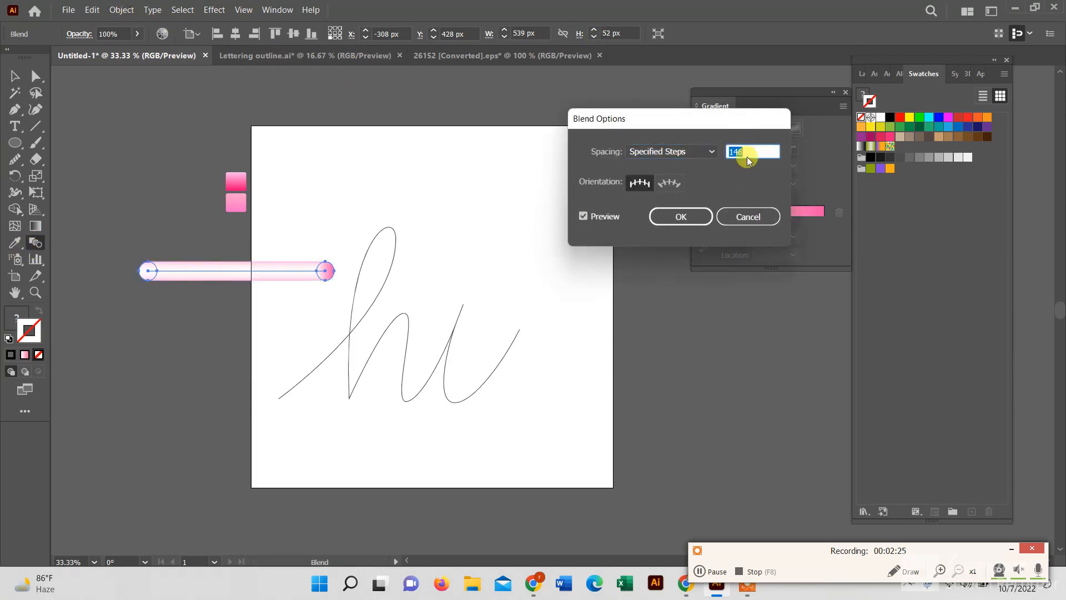
text(141)
click(592, 217)
drag(745, 149, 723, 154)
click(582, 216)
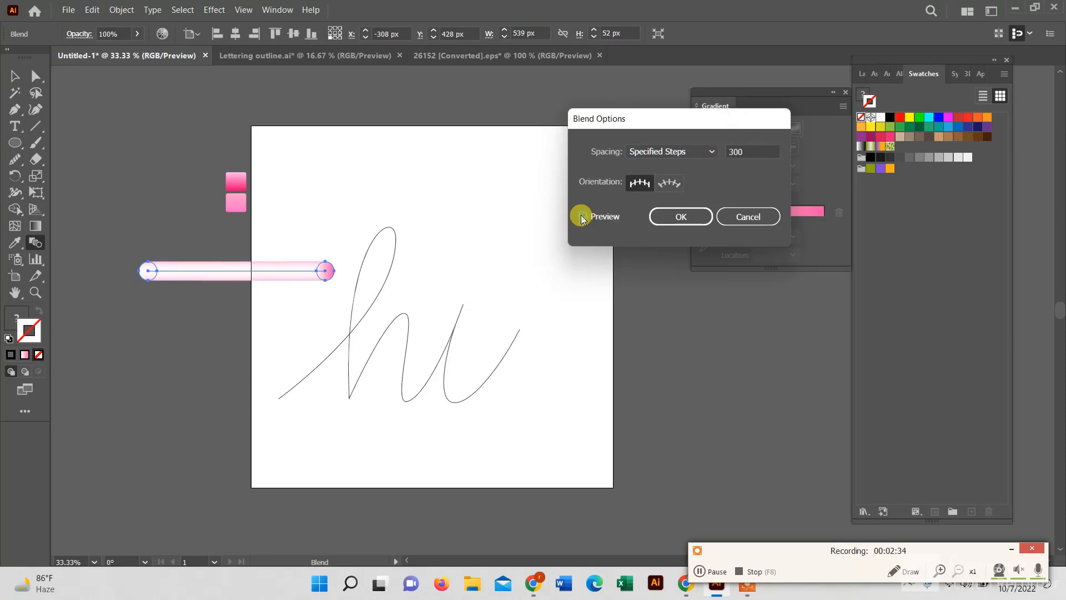
click(669, 217)
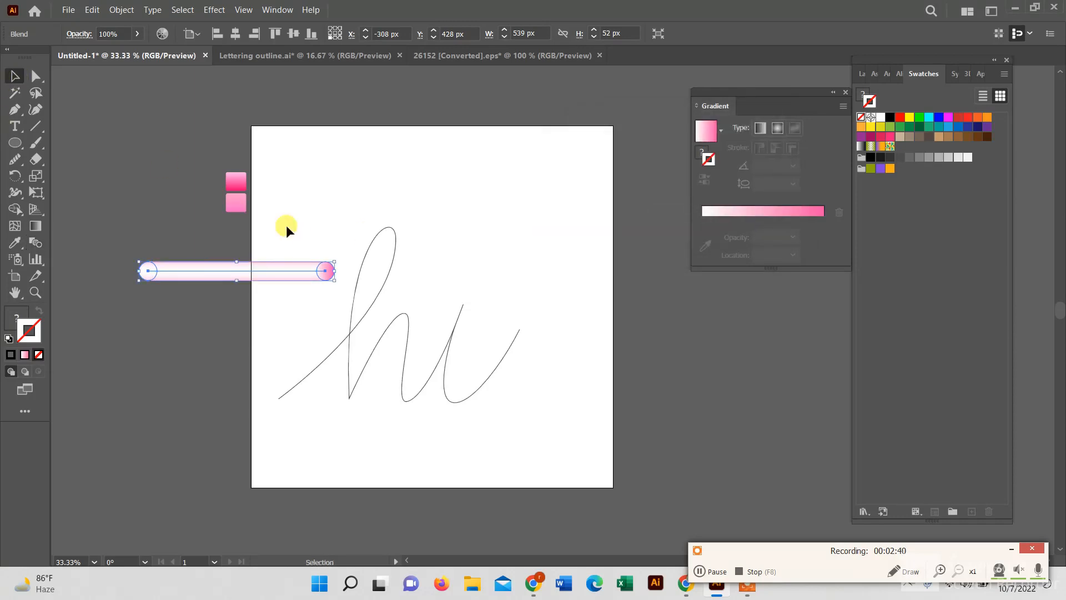
- Move the blended bar down and duplicate it to make three stacked bars beside the lettering path
click(328, 200)
drag(288, 271, 235, 435)
drag(162, 323, 285, 534)
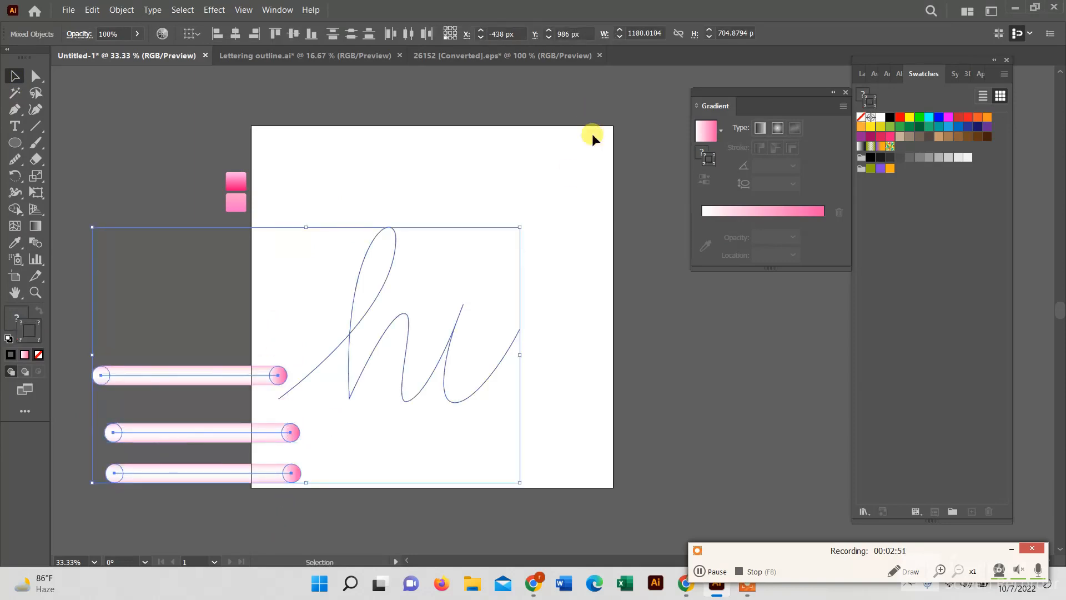
click(592, 139)
- Align the three blended bars by their horizontal centres and move them up beside the lettering
click(134, 432)
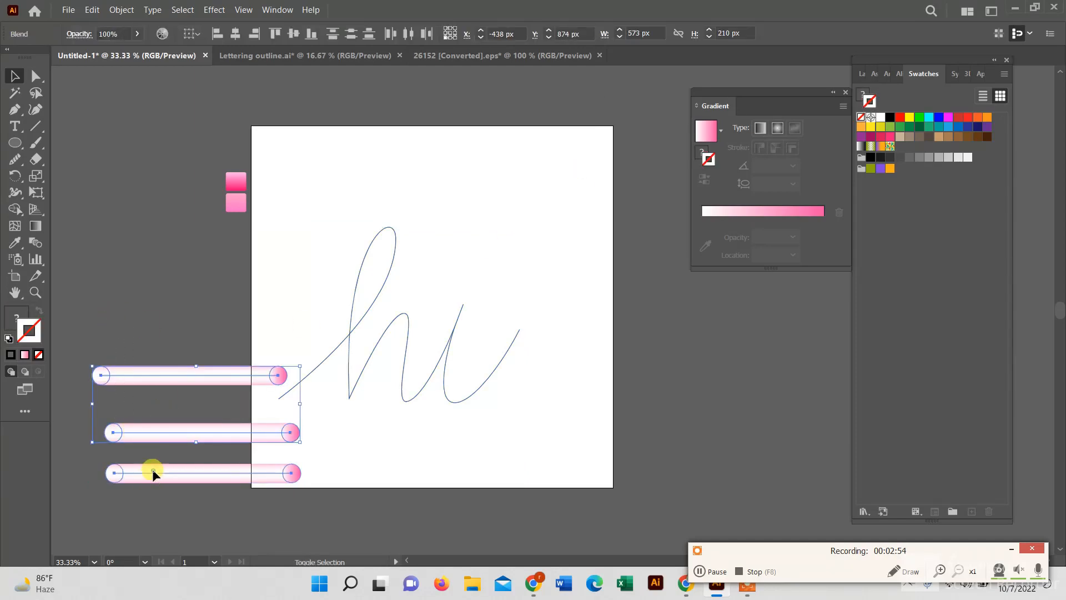
shift+click(152, 471)
click(233, 34)
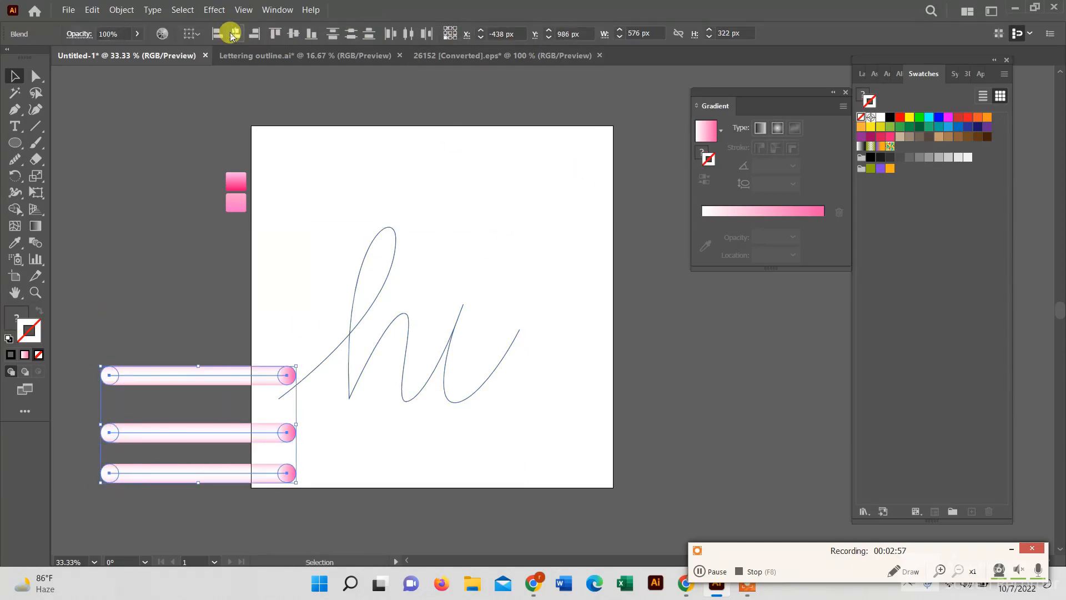
drag(225, 367, 198, 305)
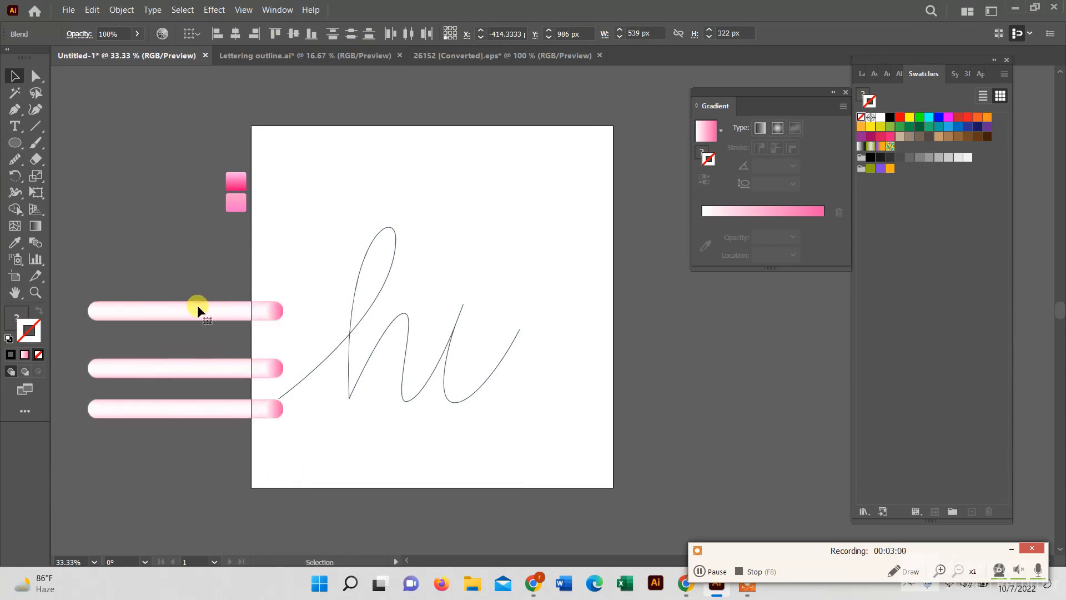
click(381, 238)
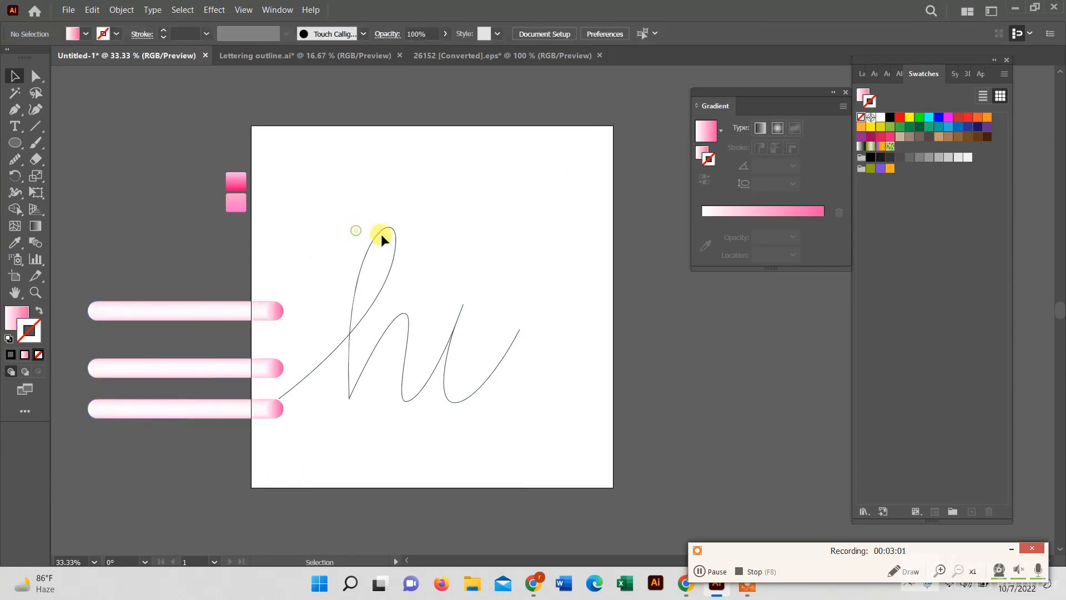
click(349, 338)
click(558, 315)
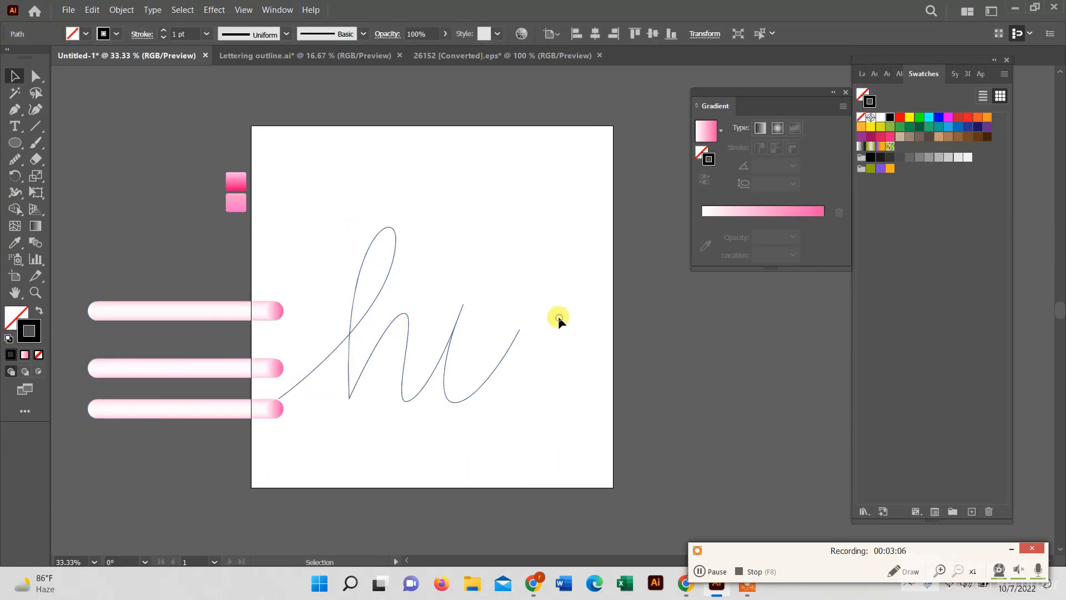
click(240, 310)
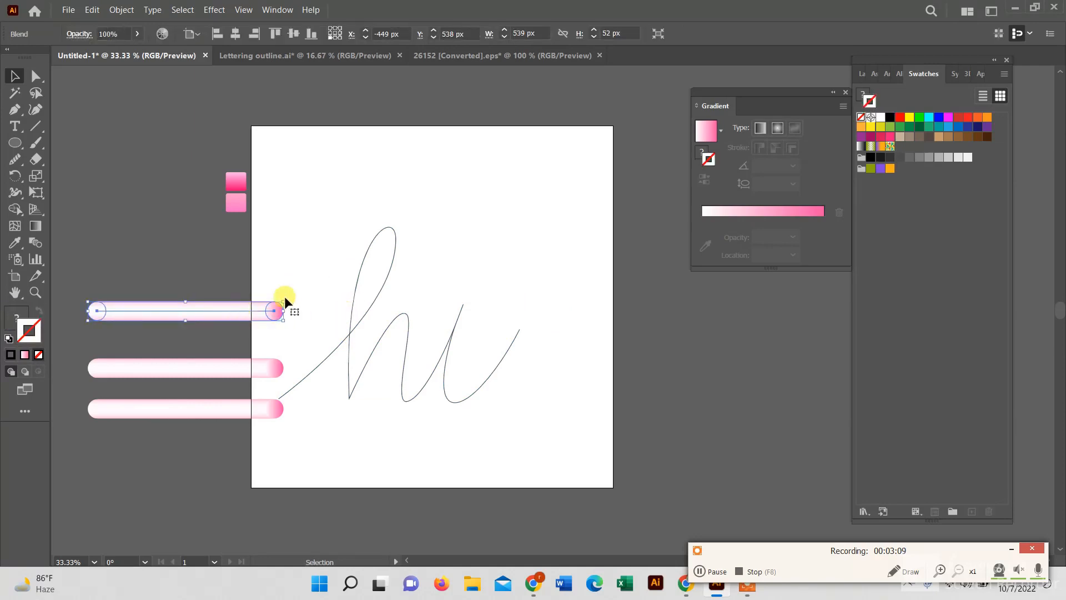
click(282, 280)
- Draw a circle about 44 px across above the stem of the "i" as its dot
click(15, 142)
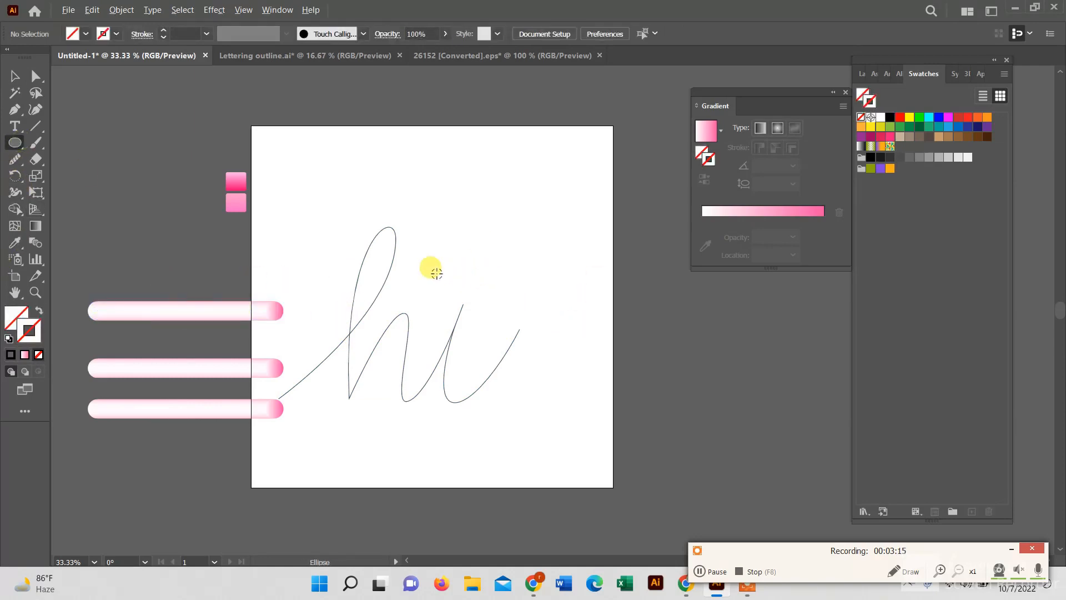
mouse_move(441, 282)
mouse_down()
mouse_move(456, 296)
mouse_move(472, 290)
mouse_up()
click(15, 76)
click(489, 276)
click(495, 290)
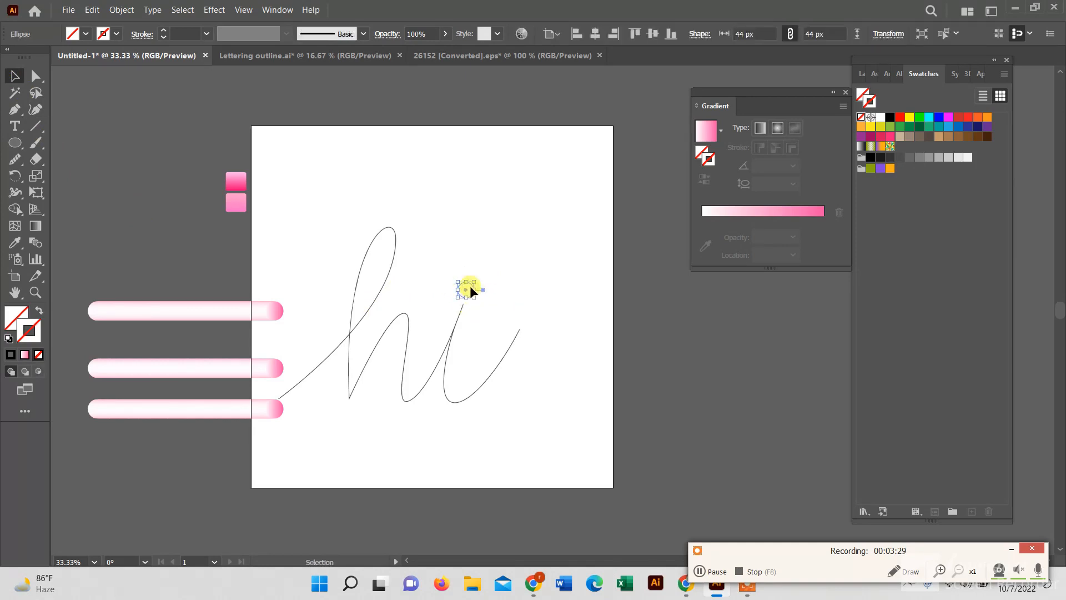
click(518, 291)
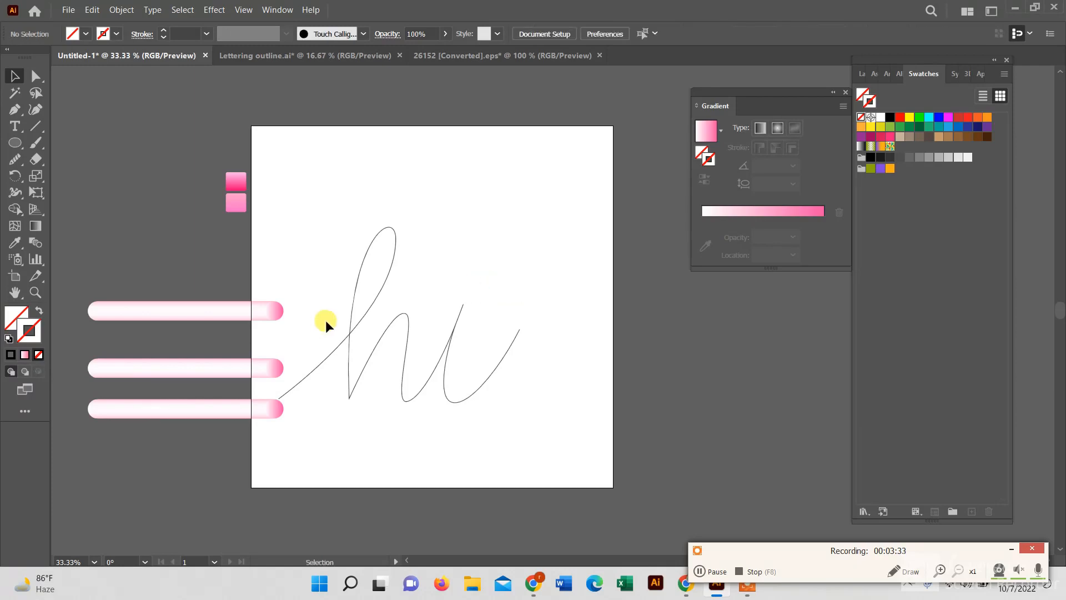
- Replace the spine of the uppermost blended bar with the handwritten "hi" path
click(374, 352)
right_click(373, 352)
click(621, 379)
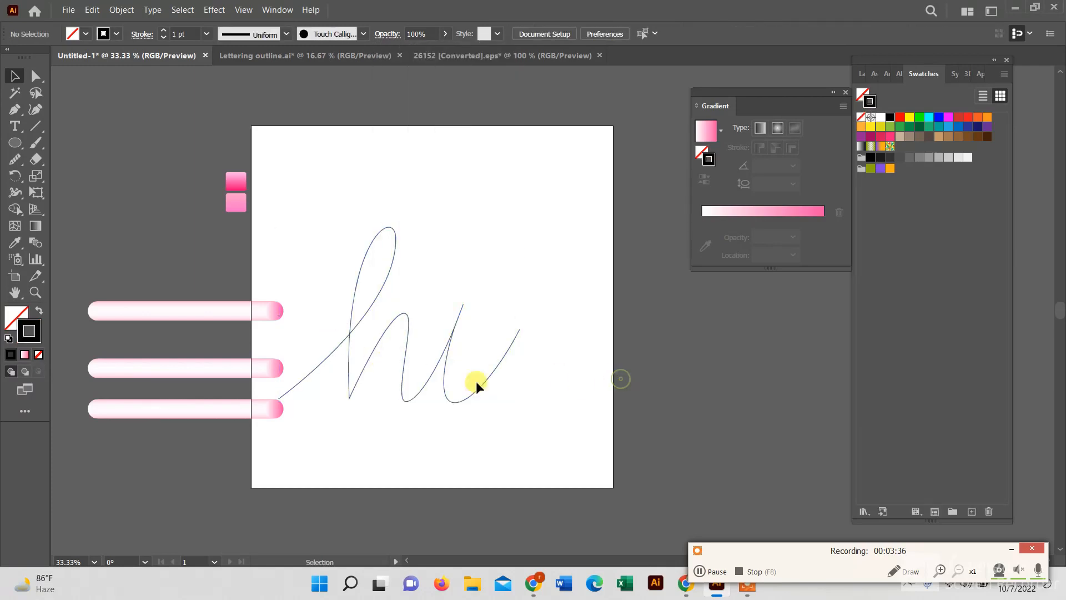
shift+click(179, 306)
click(118, 9)
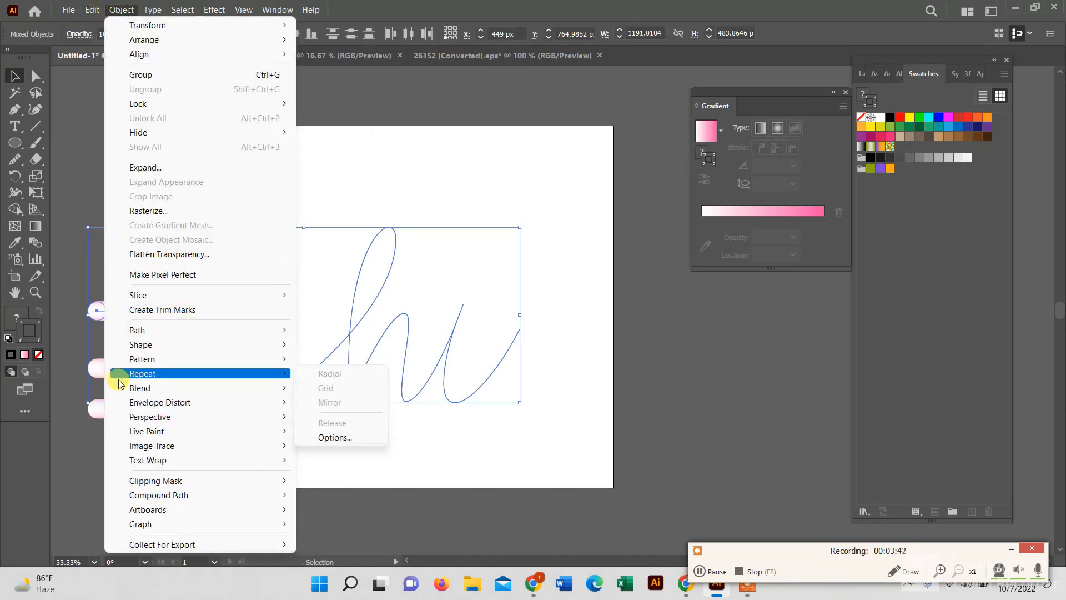
mouse_move(133, 388)
click(337, 464)
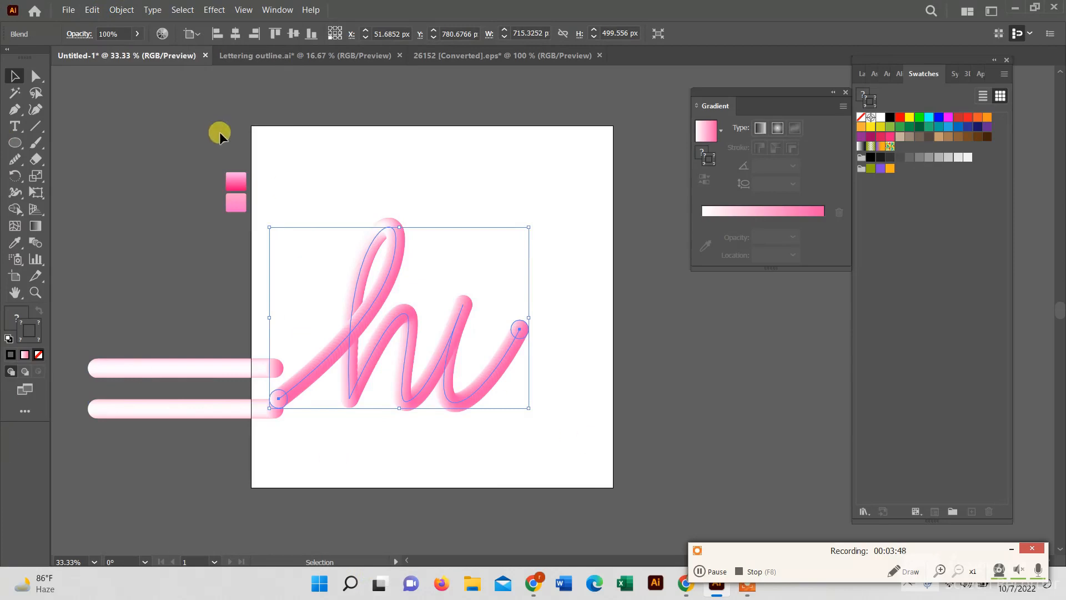
- Move the blended "hi" lettering slightly towards the right side of the artboard
click(350, 428)
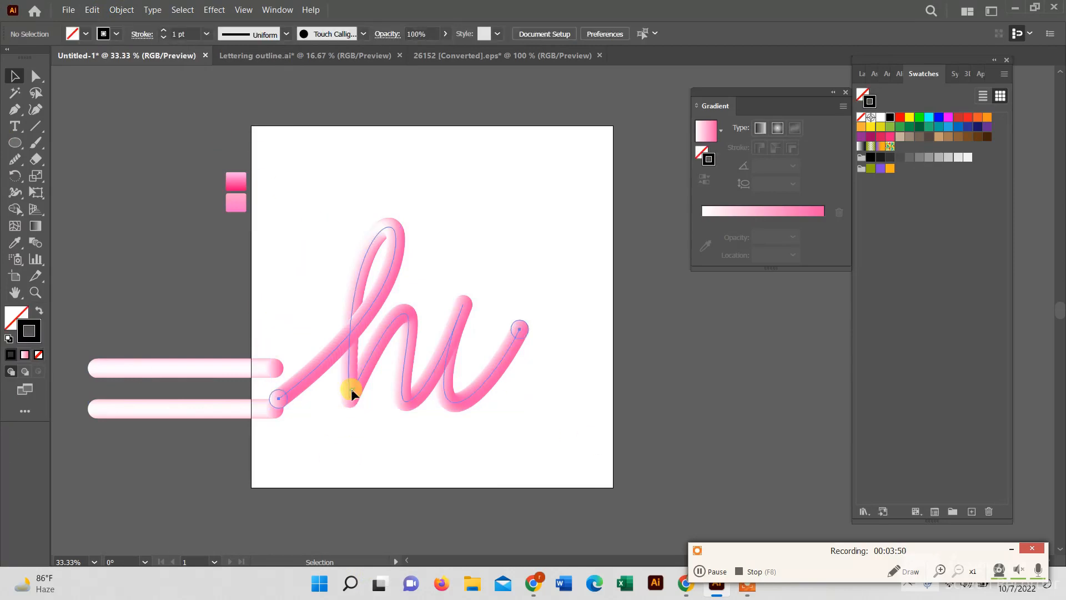
drag(351, 388, 420, 335)
click(436, 331)
drag(479, 255, 541, 318)
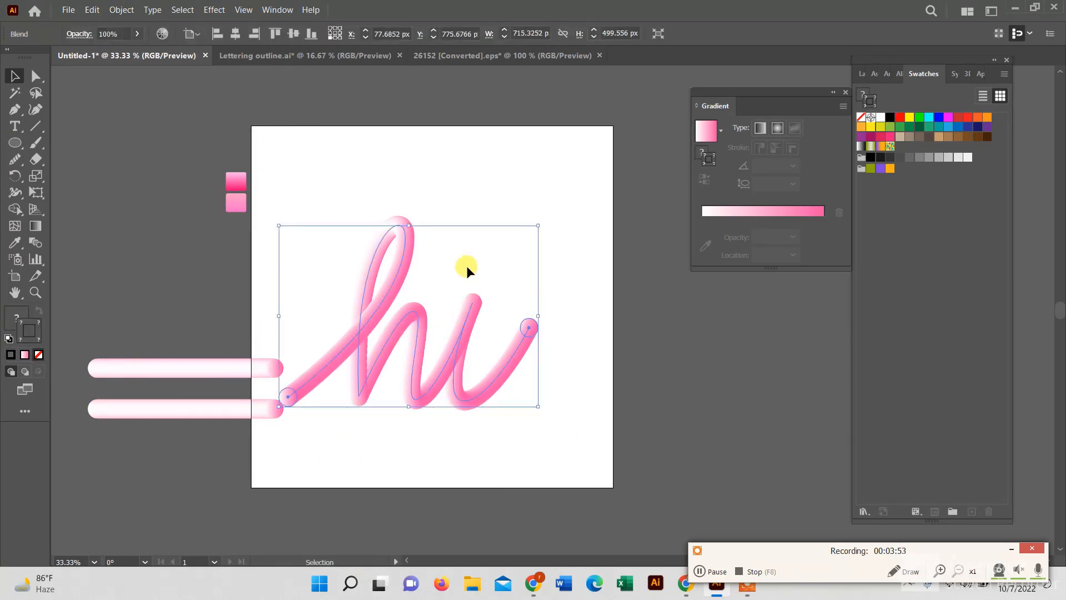
click(489, 291)
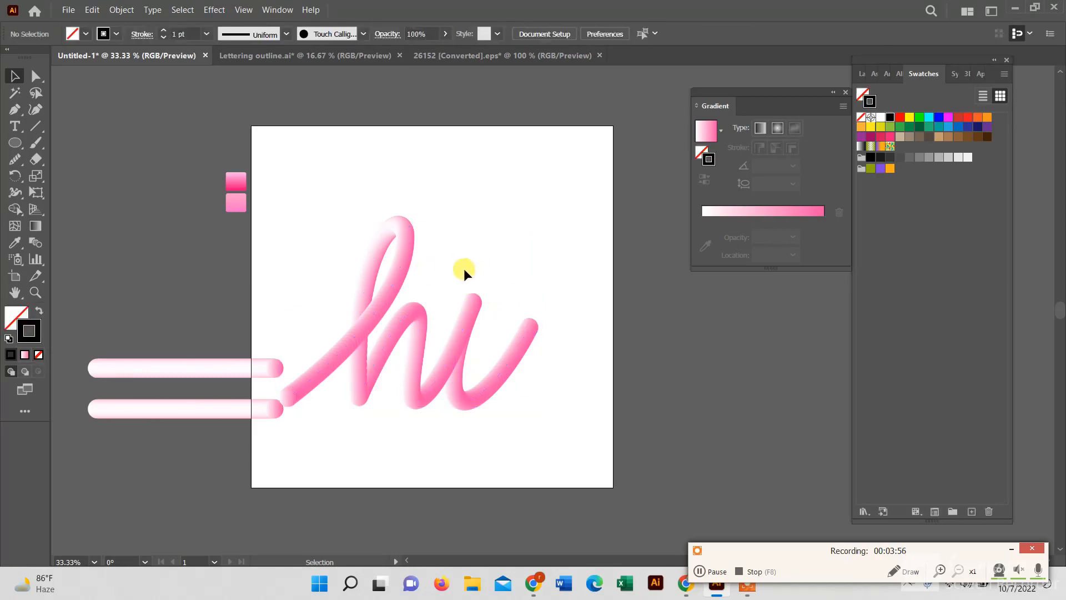
- Replace the spine of the lowest blended bar with the circle above the "i"
click(485, 289)
shift+click(214, 405)
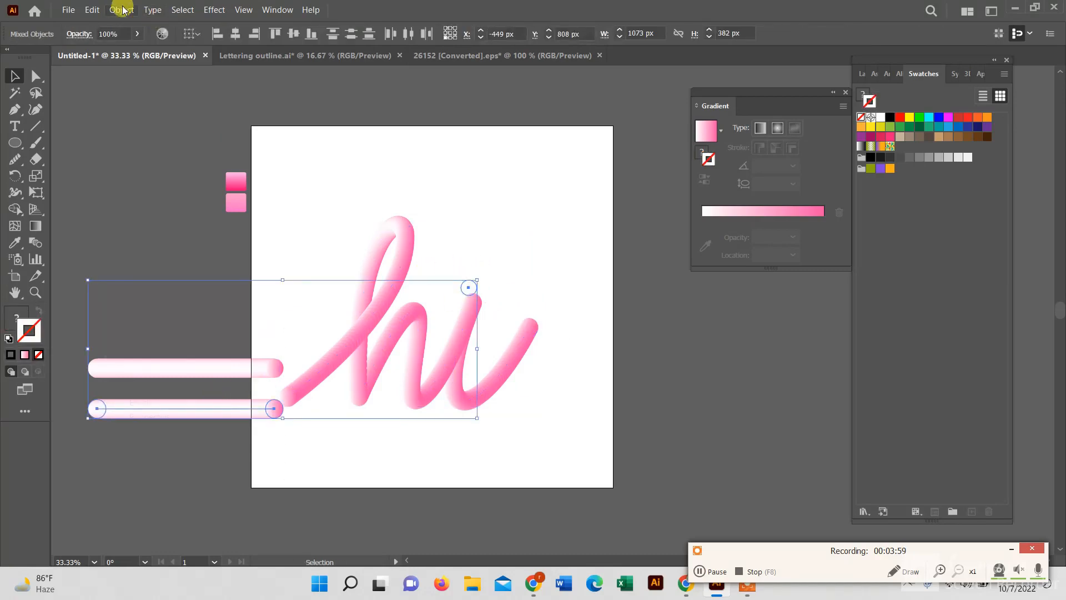
click(122, 10)
mouse_move(183, 387)
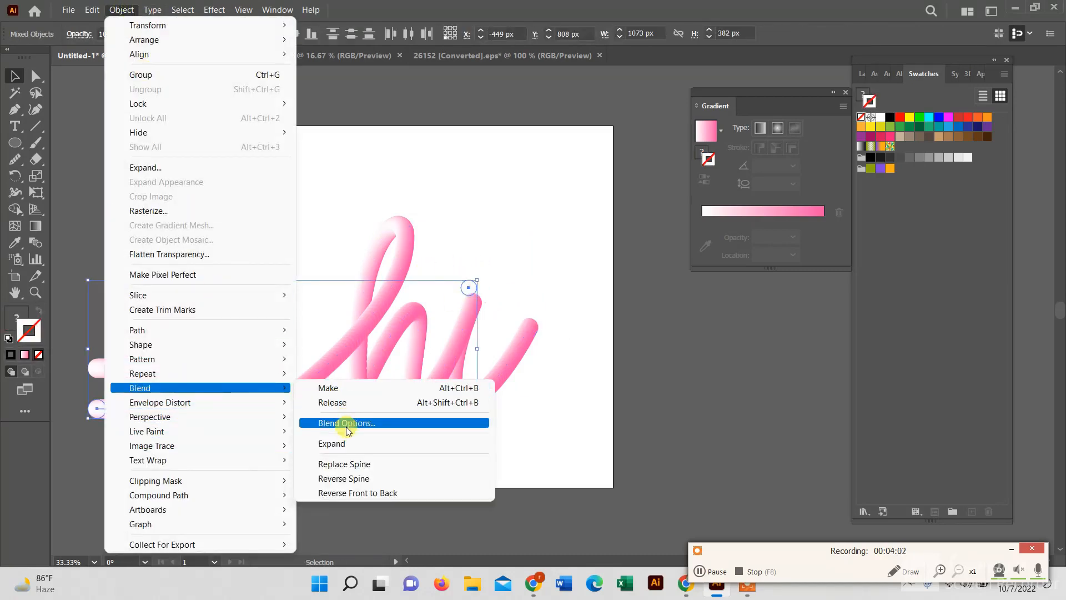
click(338, 464)
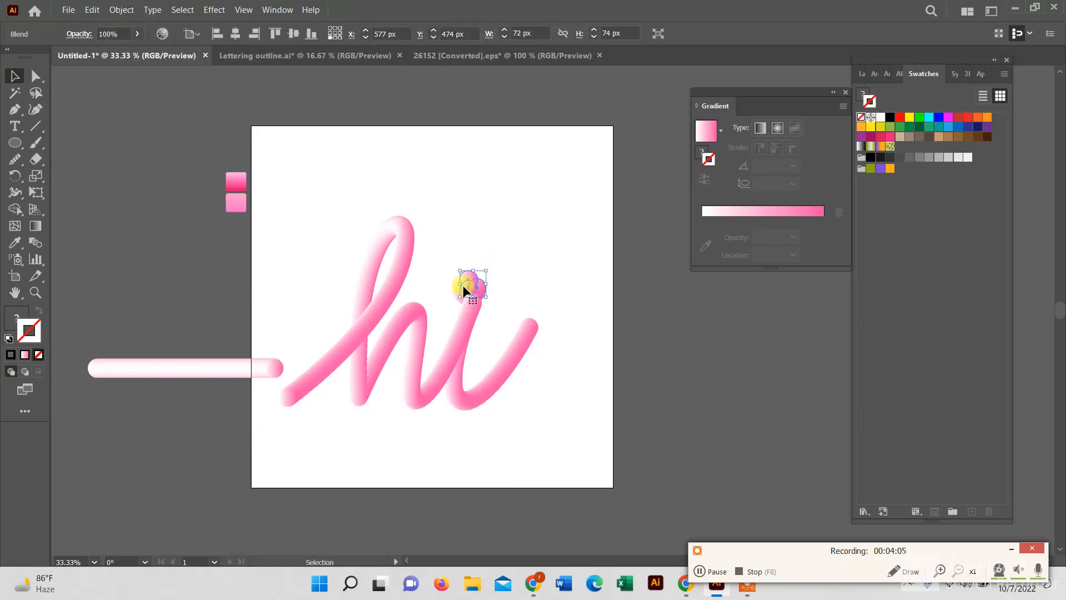
- Move the dot's blend above the "i" and, in isolation mode, shrink its circular spine to about 3 px
drag(462, 285, 479, 267)
right_click(484, 257)
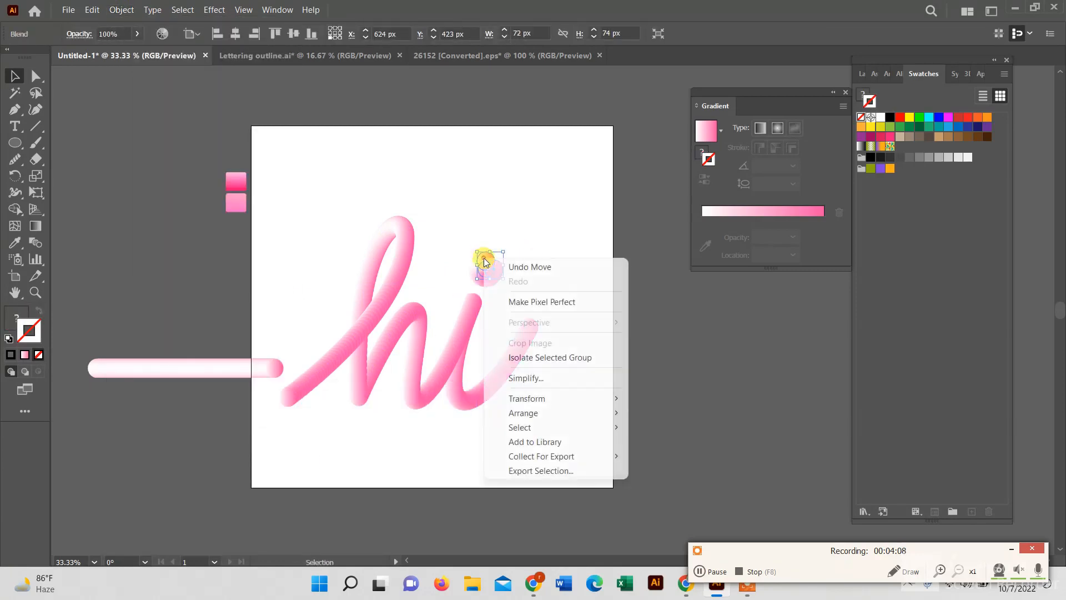
click(572, 239)
double_click(494, 272)
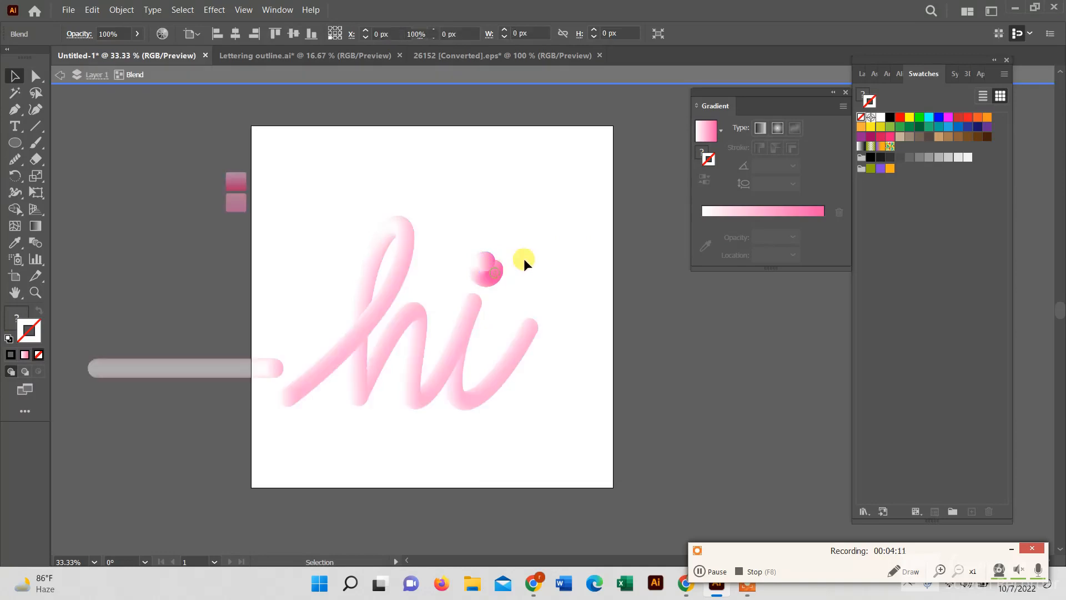
mouse_move(494, 273)
mouse_down()
mouse_move(524, 259)
mouse_move(511, 266)
mouse_up()
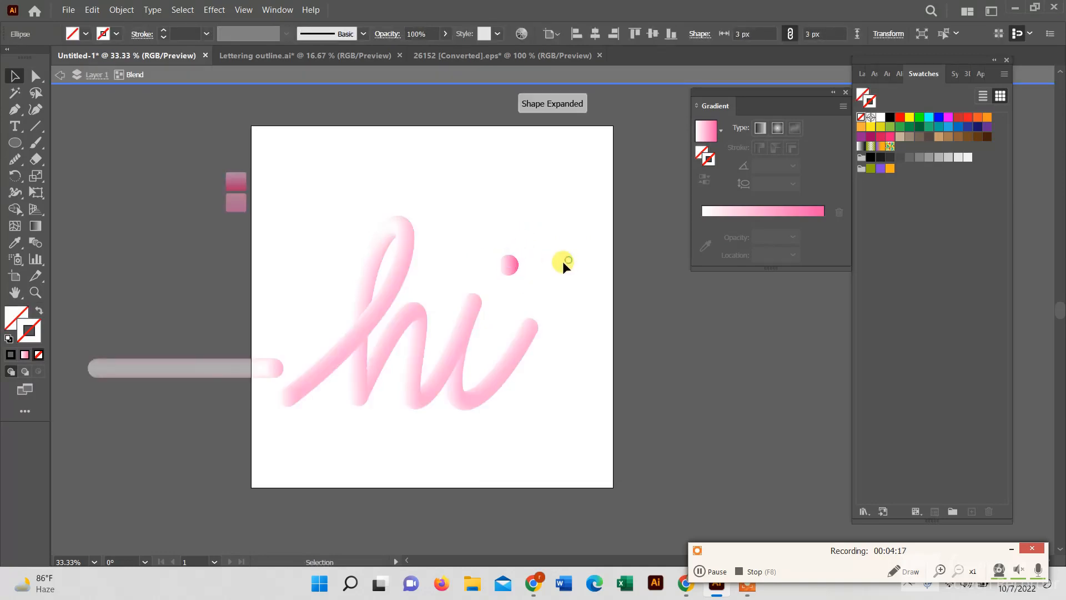
click(525, 299)
double_click(161, 367)
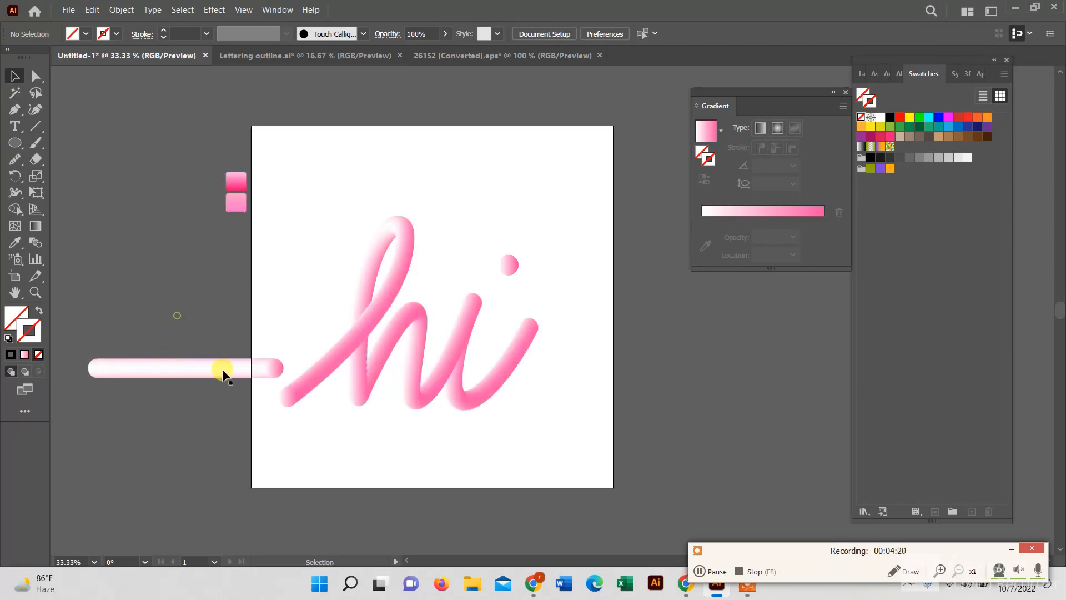
- Move the spare blended bar up beneath the pink colour samples and create a 1000 × 1000 px rectangle
drag(222, 369, 193, 229)
drag(19, 146, 84, 145)
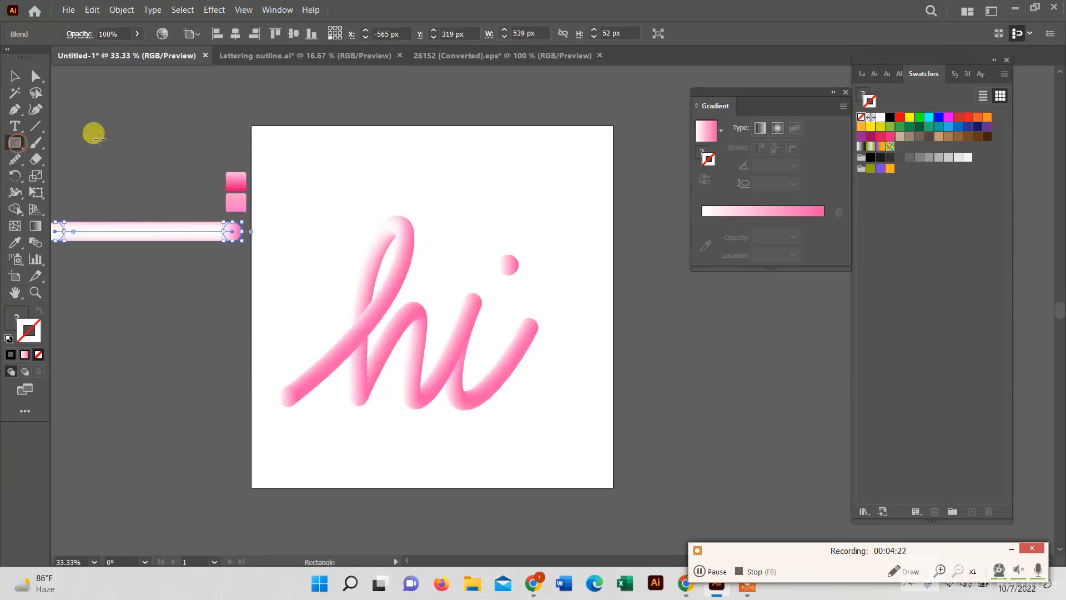
click(338, 177)
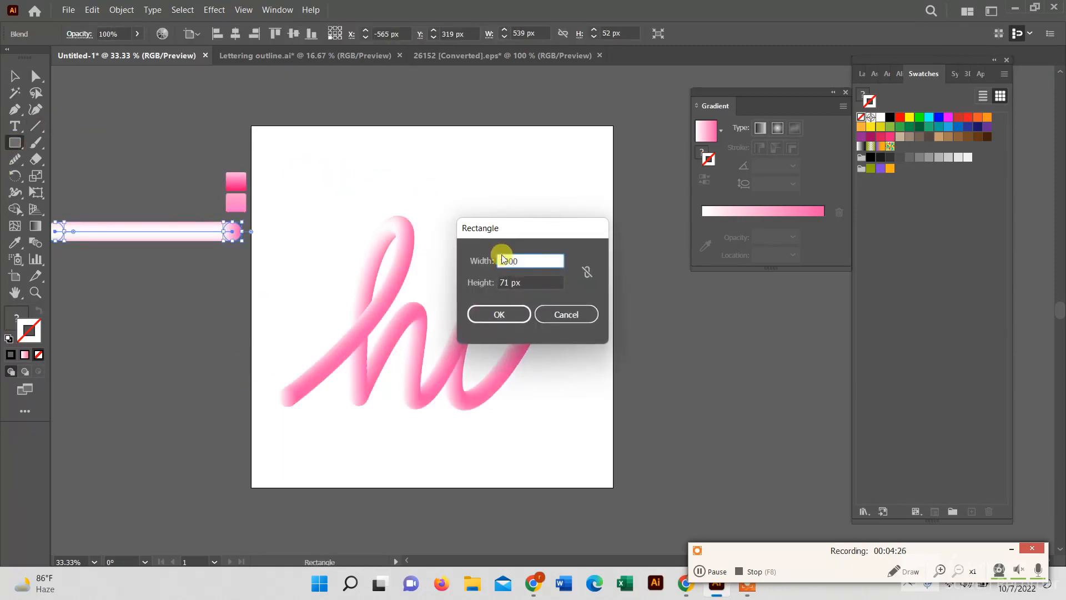
double_click(497, 285)
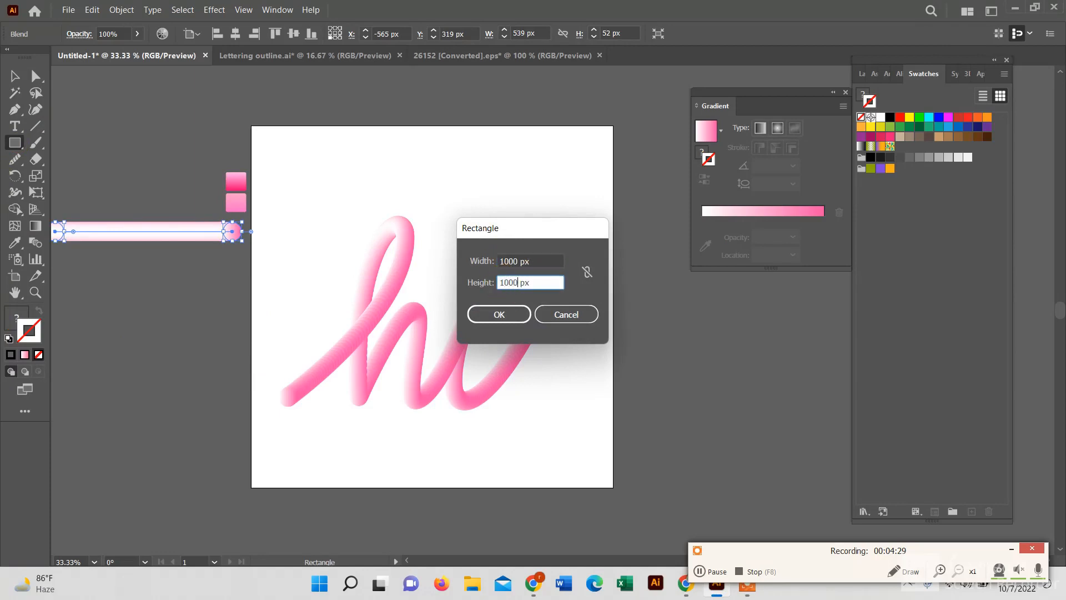
text(1000)
key(Return)
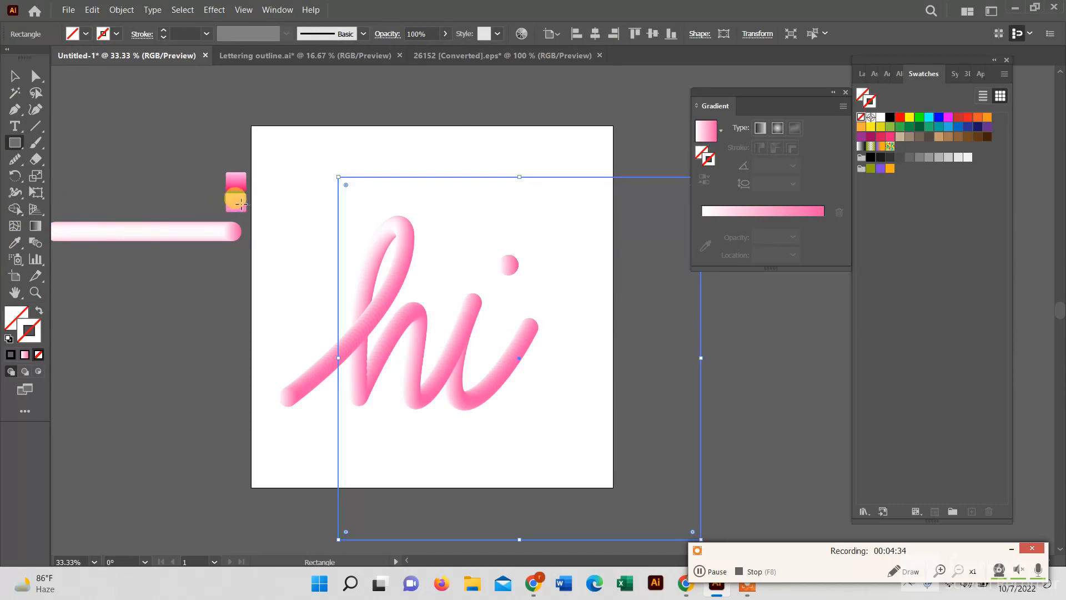
- Fill the square with dark navy blue and no stroke, and align it to the artboard behind the lettering
click(15, 75)
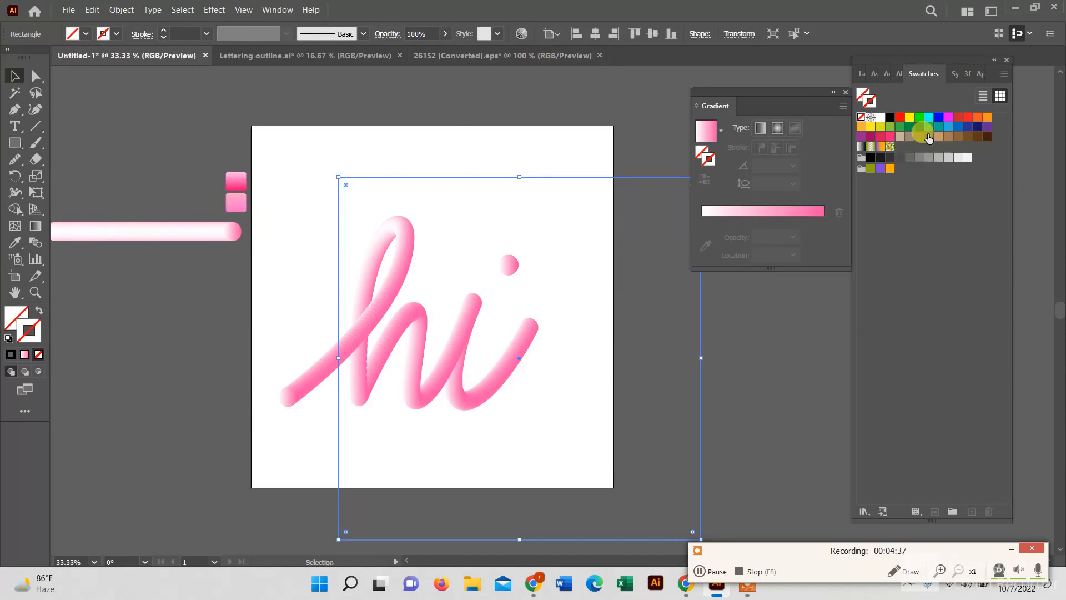
click(958, 117)
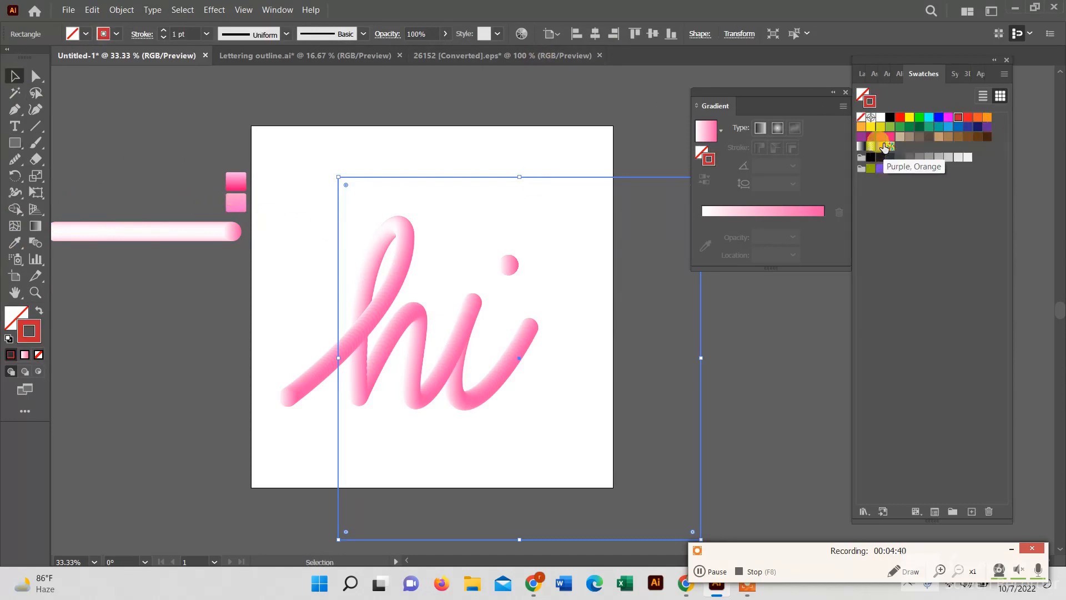
click(919, 157)
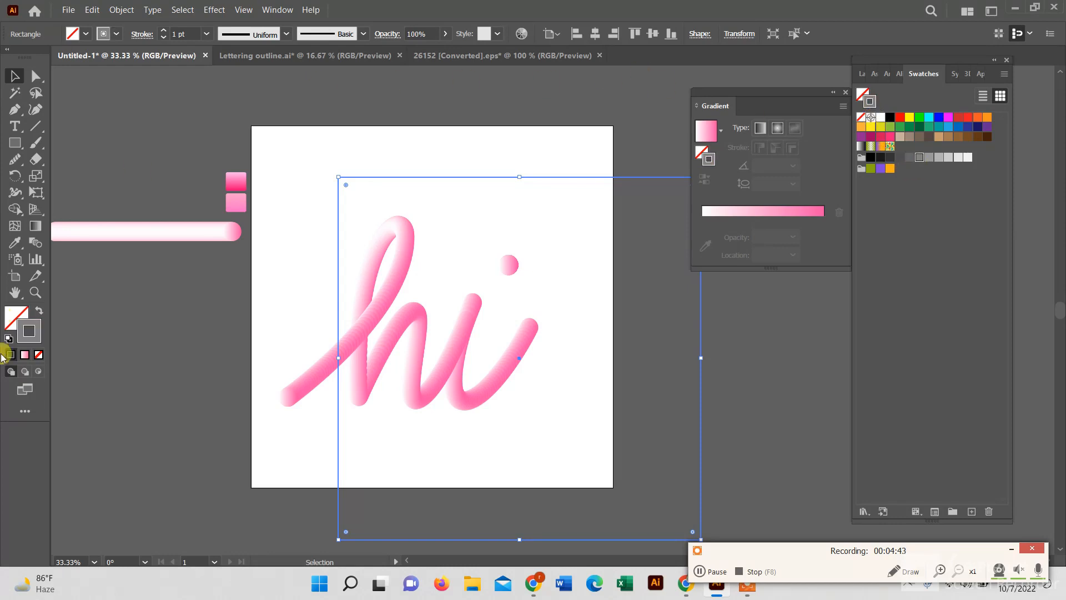
click(37, 311)
click(595, 33)
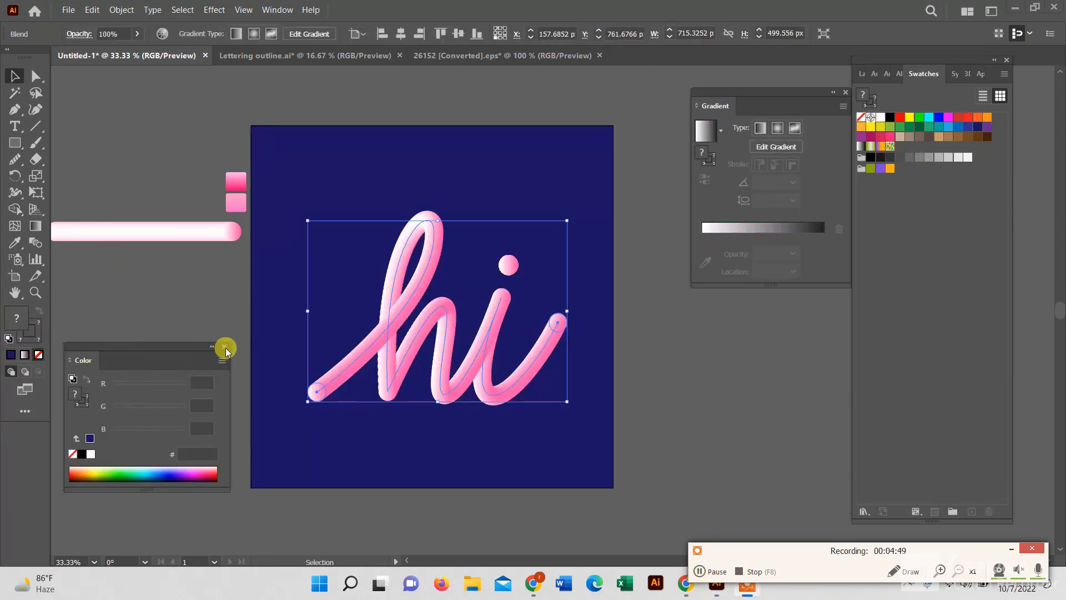
click(223, 347)
mouse_move(286, 88)
mouse_down()
mouse_move(512, 424)
mouse_move(729, 441)
mouse_move(724, 426)
mouse_up()
click(326, 404)
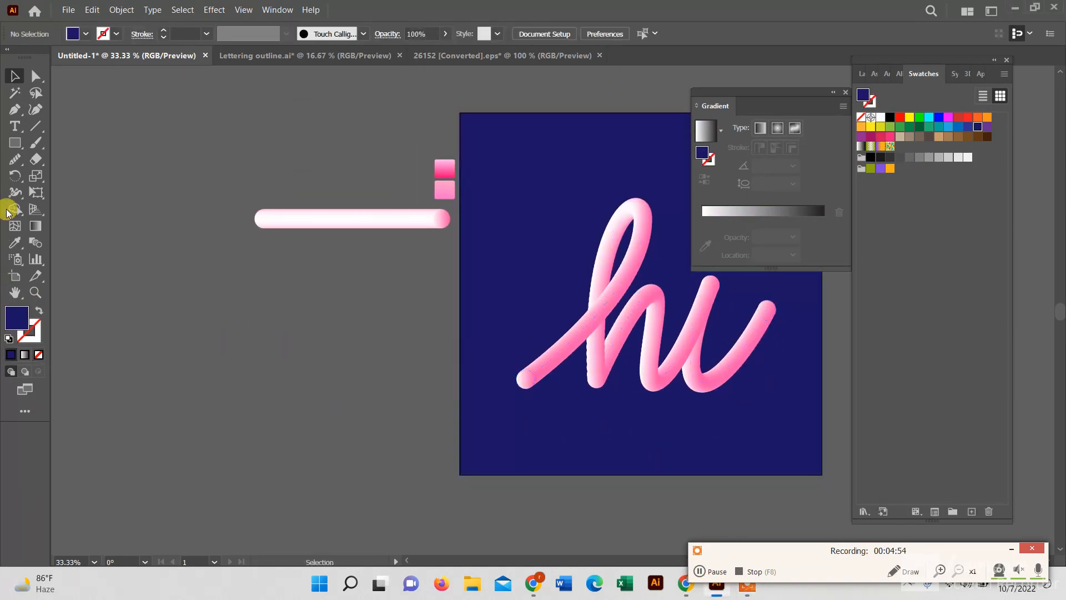
- Sketch a freehand cursive "w" and an "o" beside it with the Pencil tool in the empty area below the blended bar
click(15, 159)
drag(15, 160, 70, 175)
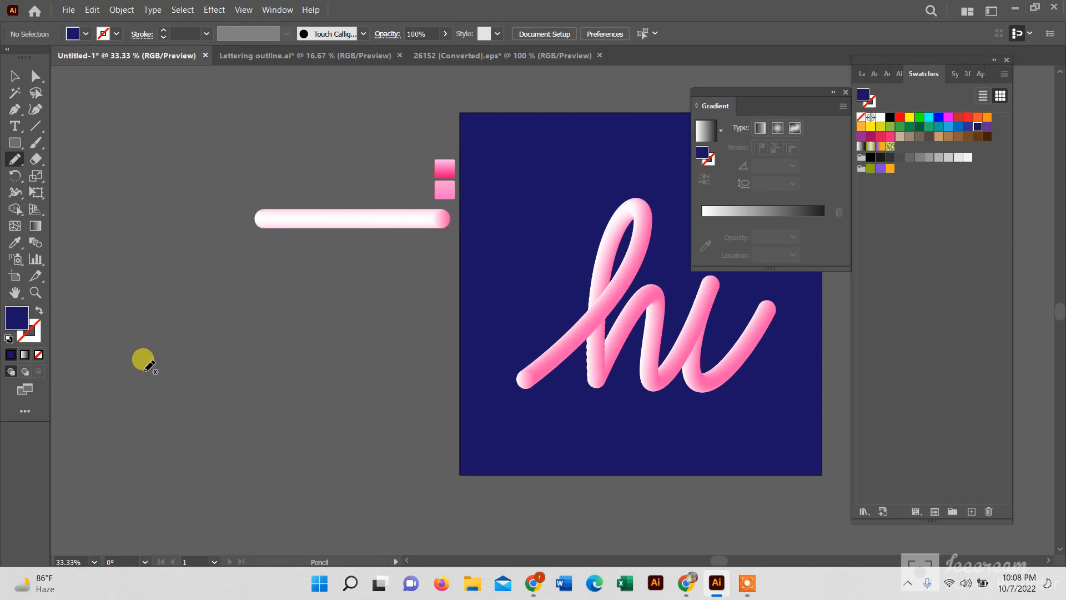
mouse_move(154, 367)
mouse_down()
mouse_move(136, 423)
mouse_move(165, 451)
mouse_move(190, 444)
mouse_up()
mouse_move(210, 396)
mouse_down()
mouse_move(192, 447)
mouse_move(214, 463)
mouse_move(244, 446)
mouse_move(227, 376)
mouse_up()
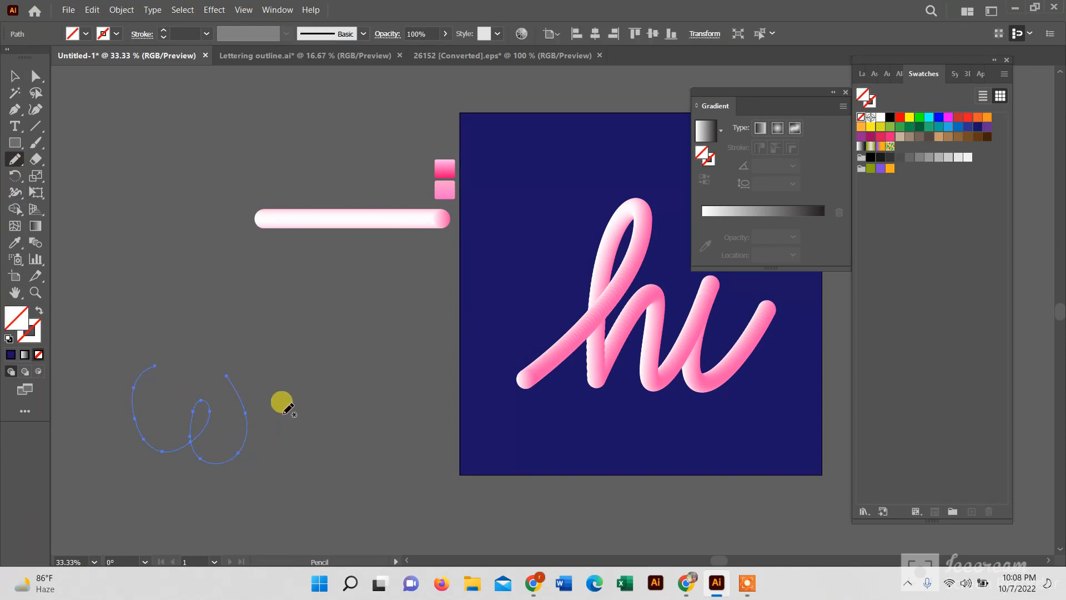
mouse_move(287, 390)
mouse_down()
mouse_move(261, 426)
mouse_move(264, 465)
mouse_move(295, 485)
mouse_move(323, 466)
mouse_move(326, 406)
mouse_move(314, 390)
mouse_move(282, 388)
mouse_move(271, 407)
mouse_move(306, 428)
mouse_up()
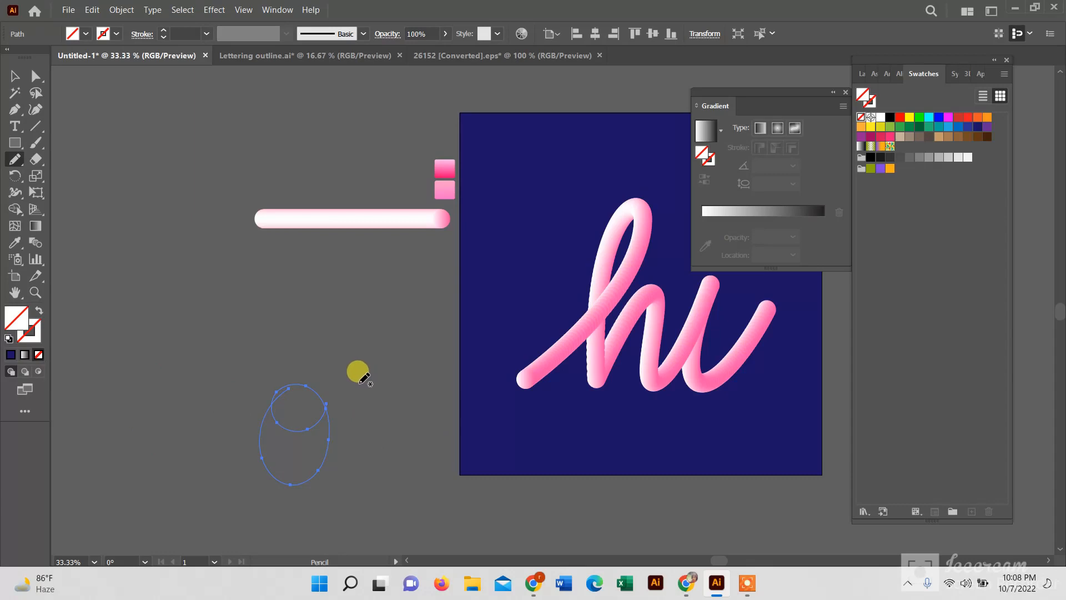
- Give the handwritten "w" and "o" paths a dark navy 0.5 pt stroke with no fill
click(15, 78)
drag(408, 534, 409, 535)
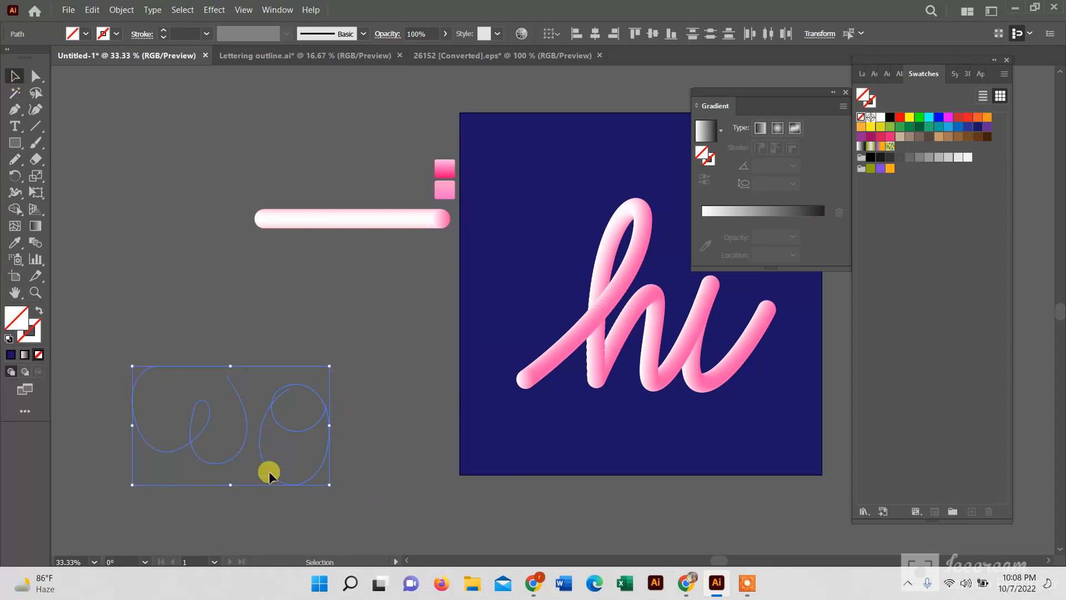
click(323, 373)
drag(161, 388, 288, 487)
click(241, 238)
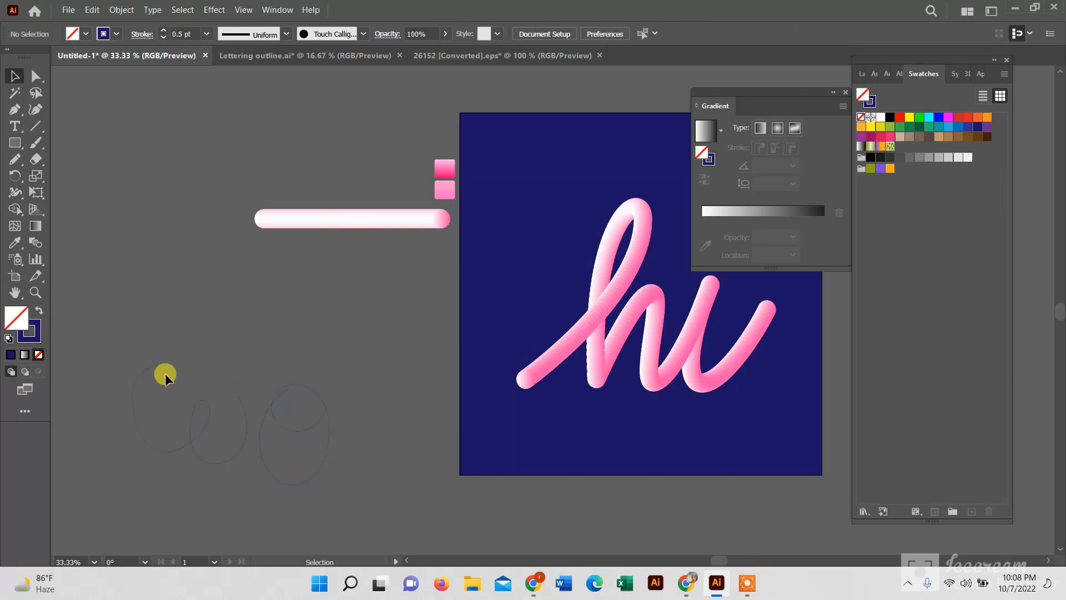
- Duplicate the "w" after the "o" to spell "wow", and align the three letter paths by their vertical centres
mouse_move(190, 440)
mouse_down()
mouse_move(379, 449)
mouse_move(405, 466)
mouse_up()
drag(498, 548, 497, 548)
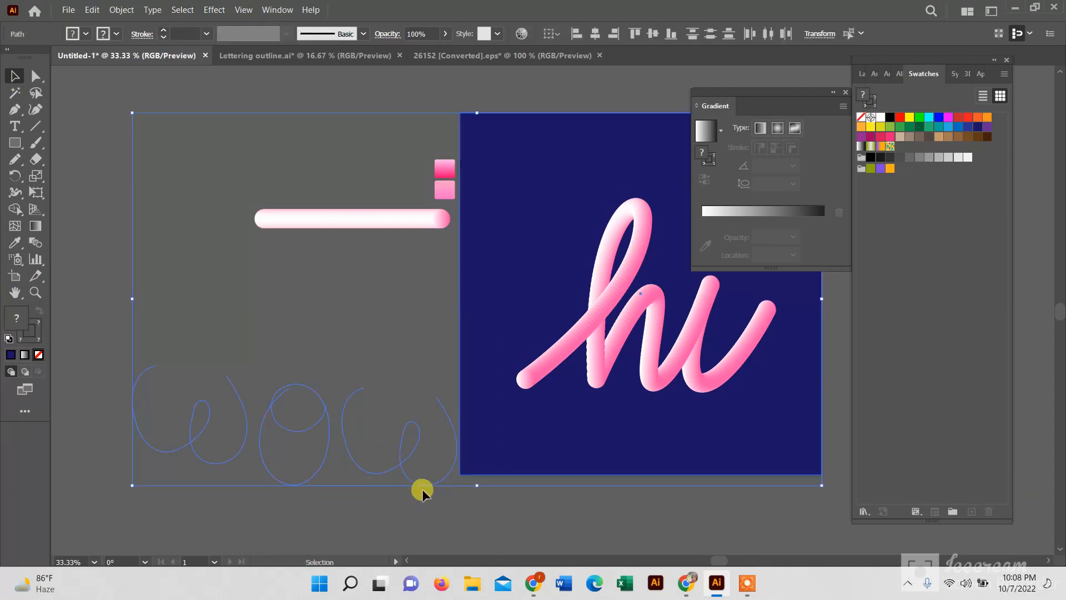
click(154, 359)
drag(378, 512, 378, 512)
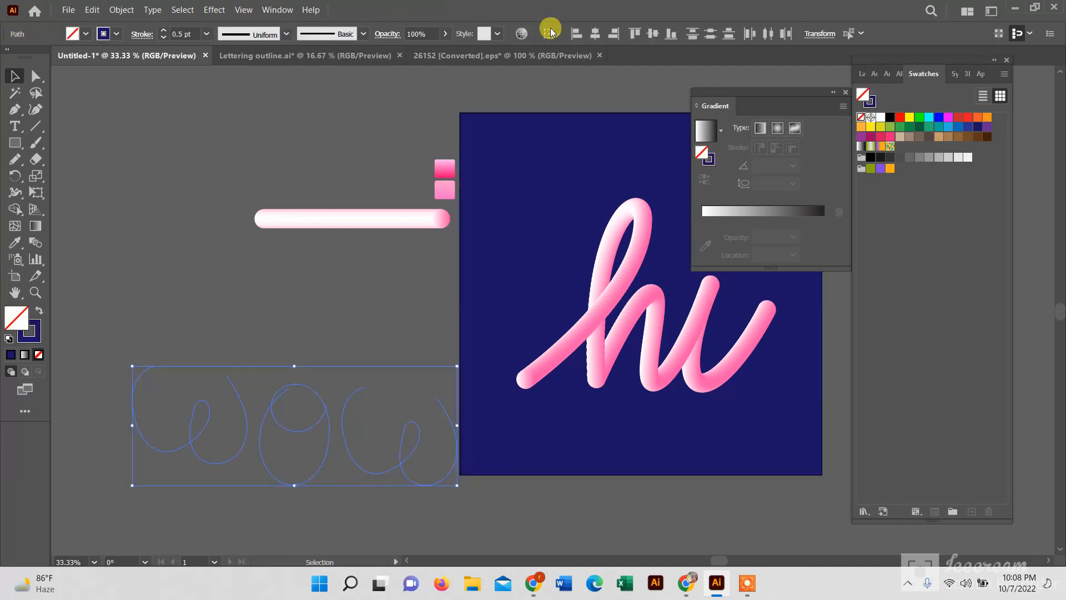
click(594, 34)
key(ctrl+z)
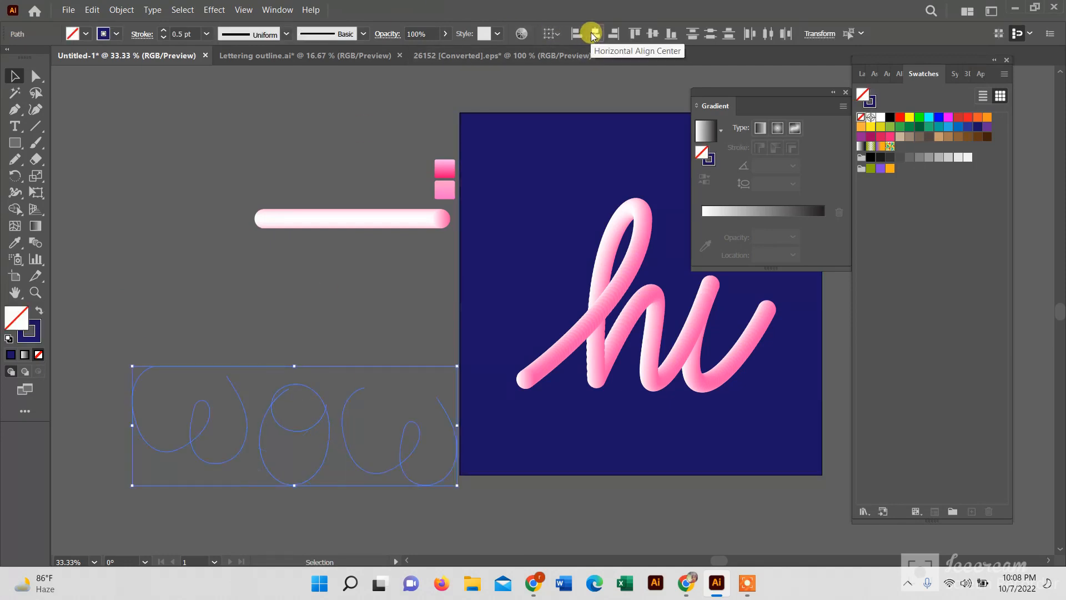
click(653, 34)
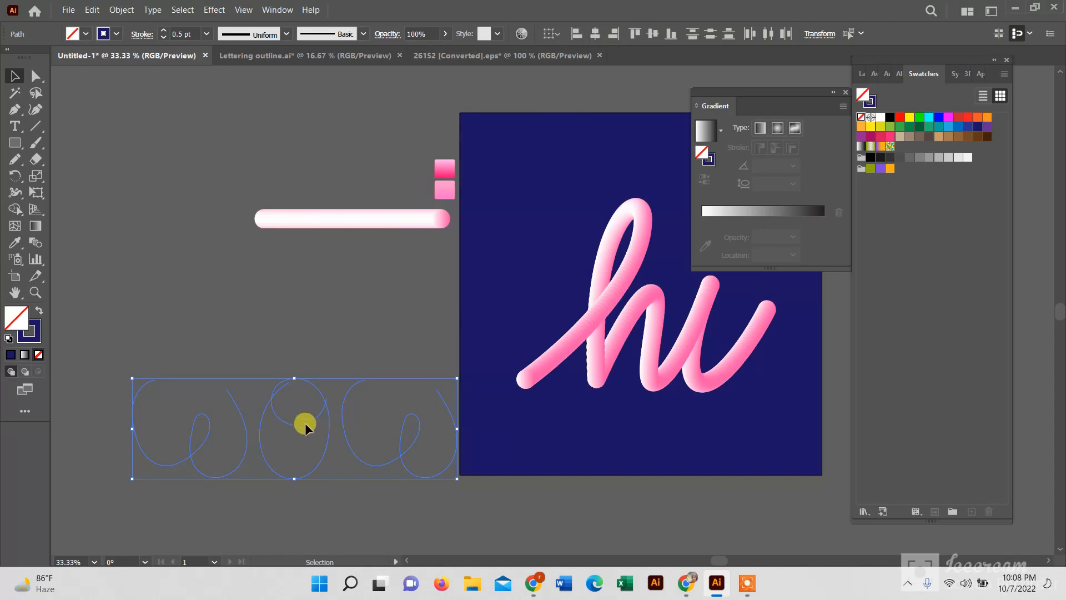
- Smooth the curves of the "o" path with the Smooth tool
click(325, 399)
drag(105, 357, 429, 480)
drag(15, 160, 55, 191)
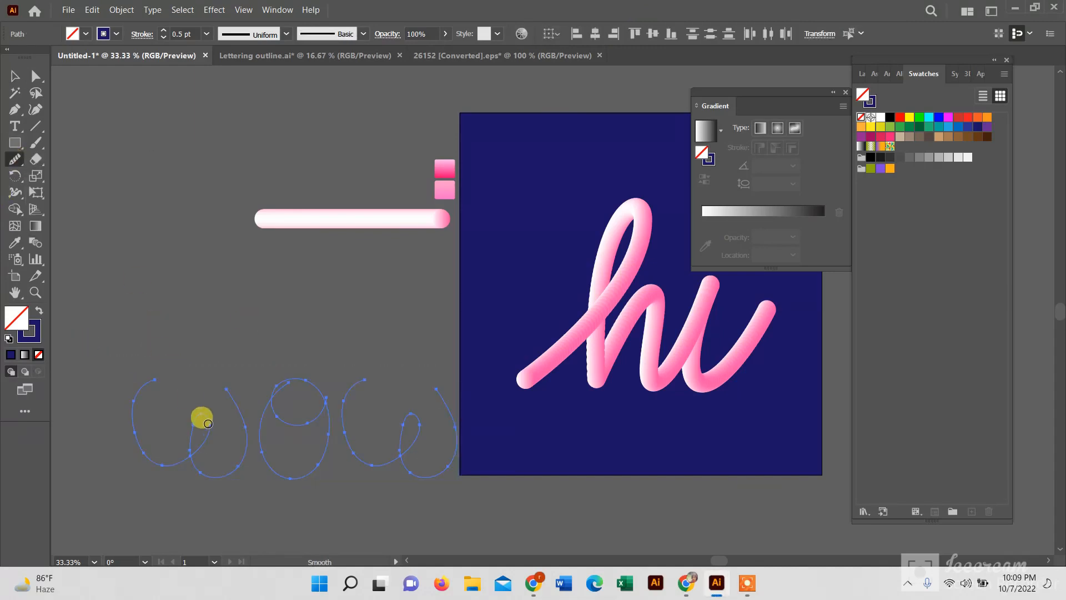
ctrl+click(302, 380)
drag(358, 443, 349, 398)
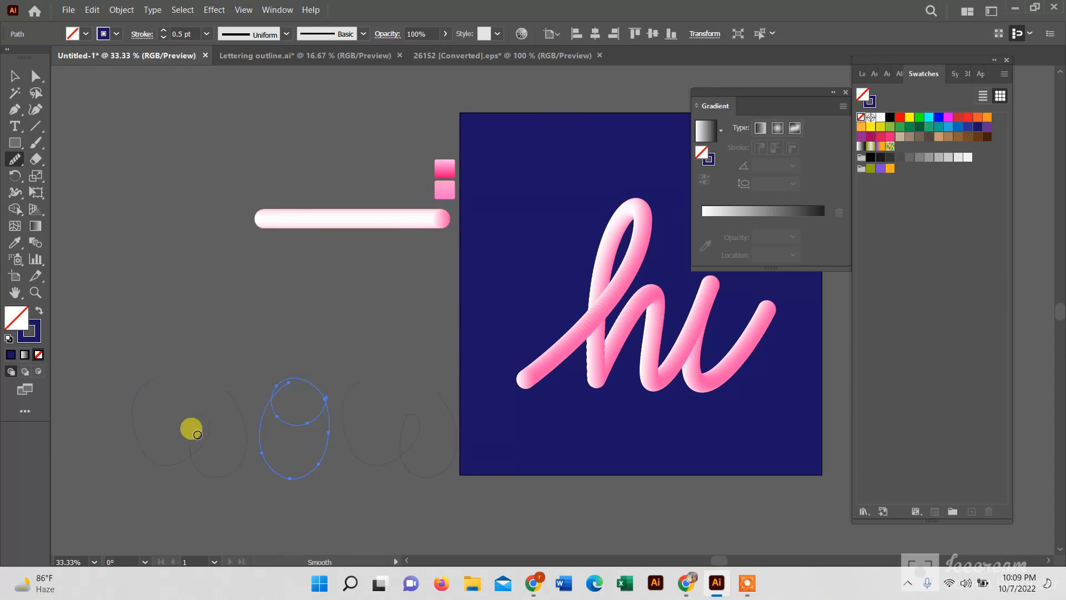
- Smooth the curves of the first "w" path
click(13, 82)
click(188, 450)
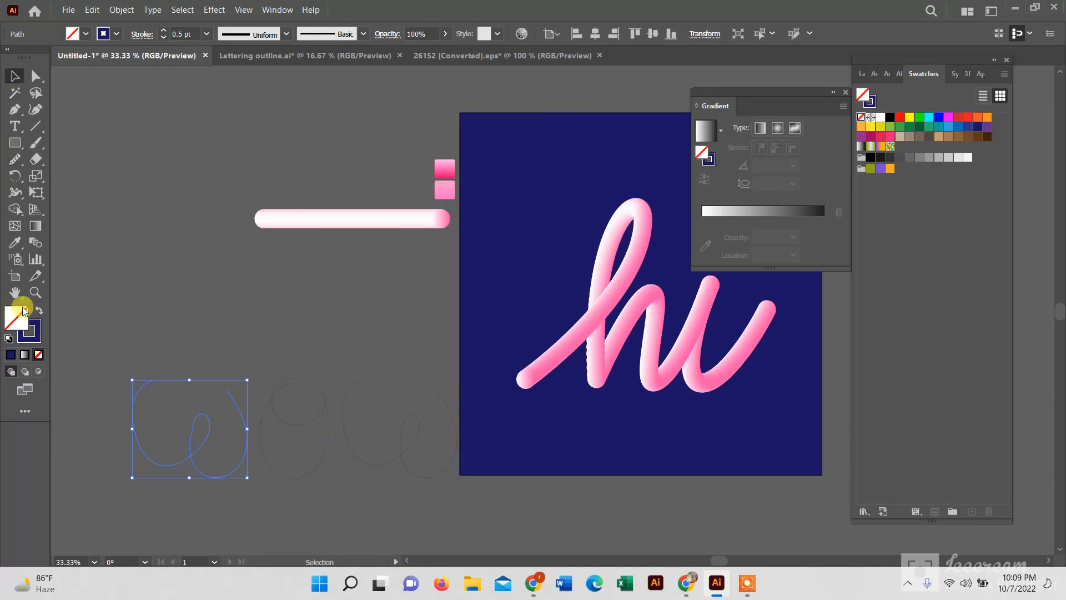
click(15, 159)
mouse_move(133, 437)
mouse_down()
mouse_move(141, 374)
mouse_move(190, 427)
mouse_move(196, 461)
mouse_move(218, 477)
mouse_move(238, 448)
mouse_up()
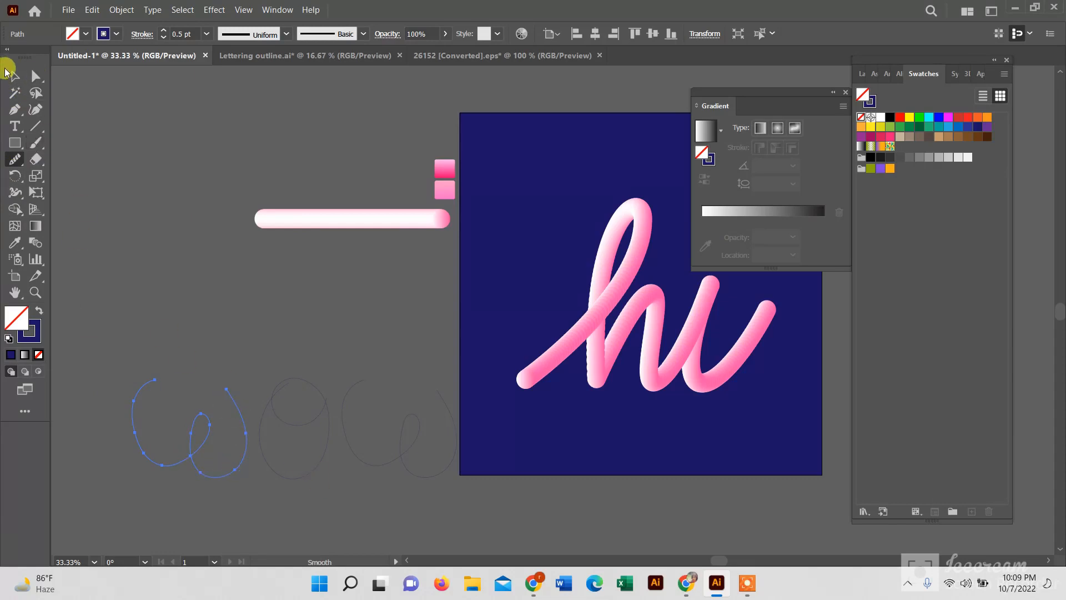
- Smooth the curves of the last "w" path
click(11, 75)
click(352, 455)
click(344, 444)
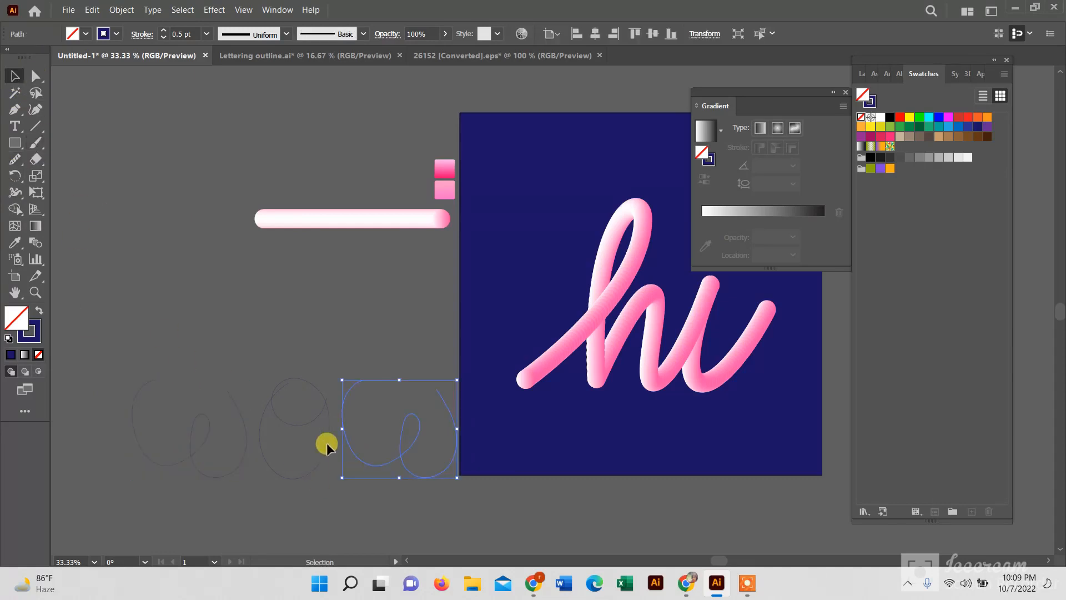
click(15, 163)
mouse_move(407, 440)
mouse_down()
mouse_move(407, 418)
mouse_move(350, 398)
mouse_up()
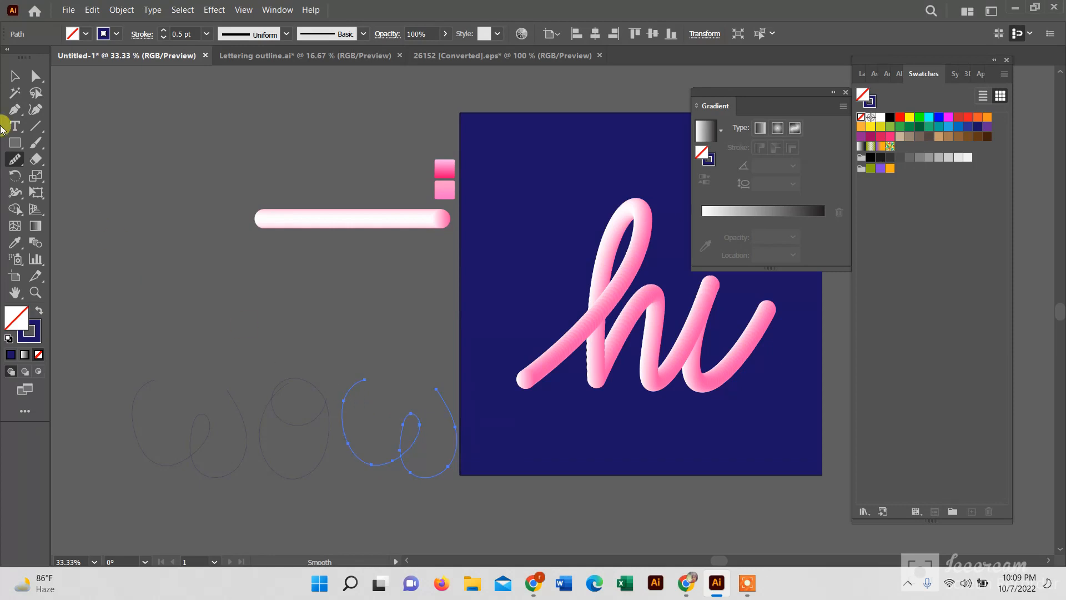
- Move the three "wow" paths slightly up and left, and shift the white-pink blended bar up and left above them
click(11, 75)
drag(115, 350, 348, 448)
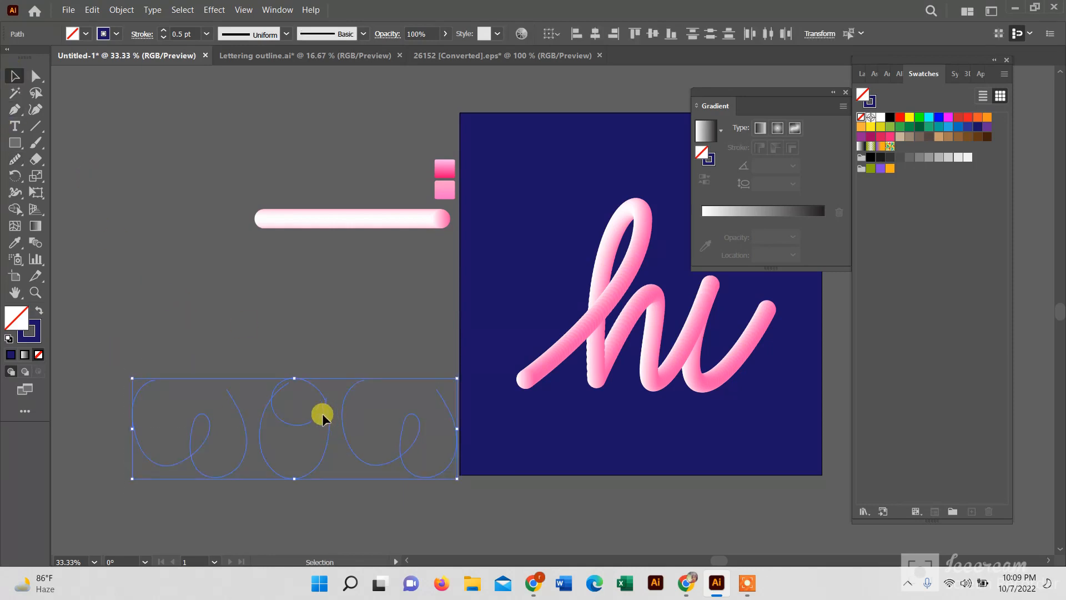
drag(322, 413, 291, 355)
click(364, 294)
drag(343, 231, 220, 135)
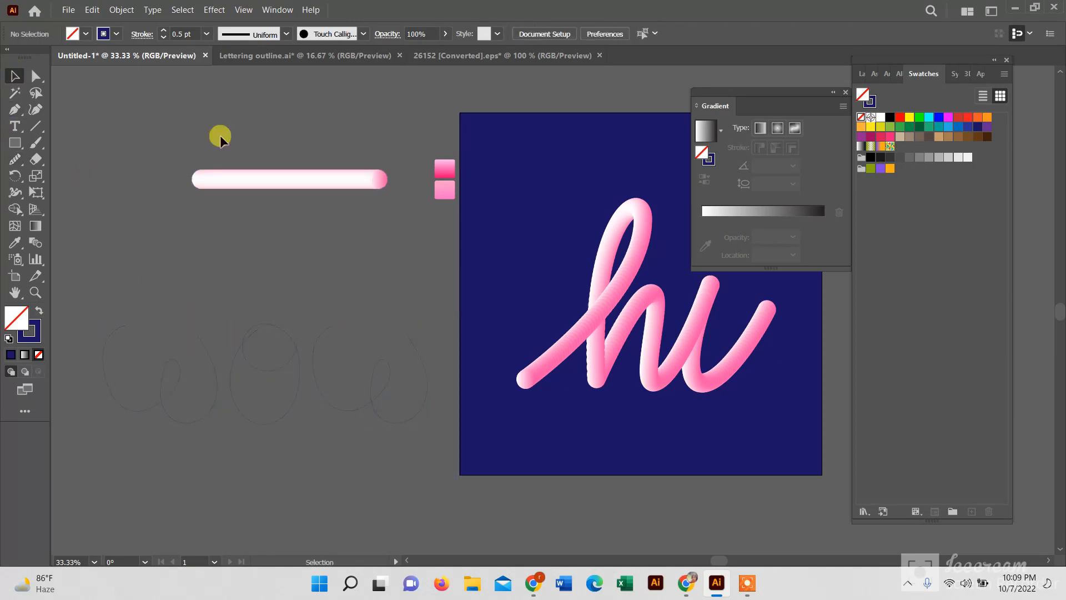
- Draw an ellipse about 75 × 82 px below the white-pink bar and fill it with the gradient of the upper pink colour sample
click(15, 142)
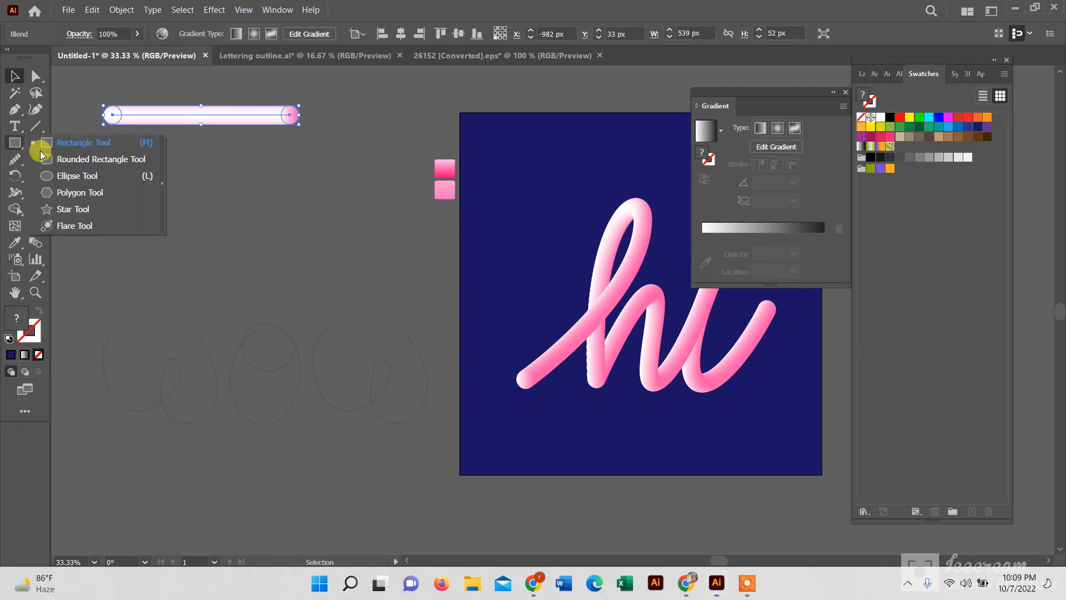
click(93, 177)
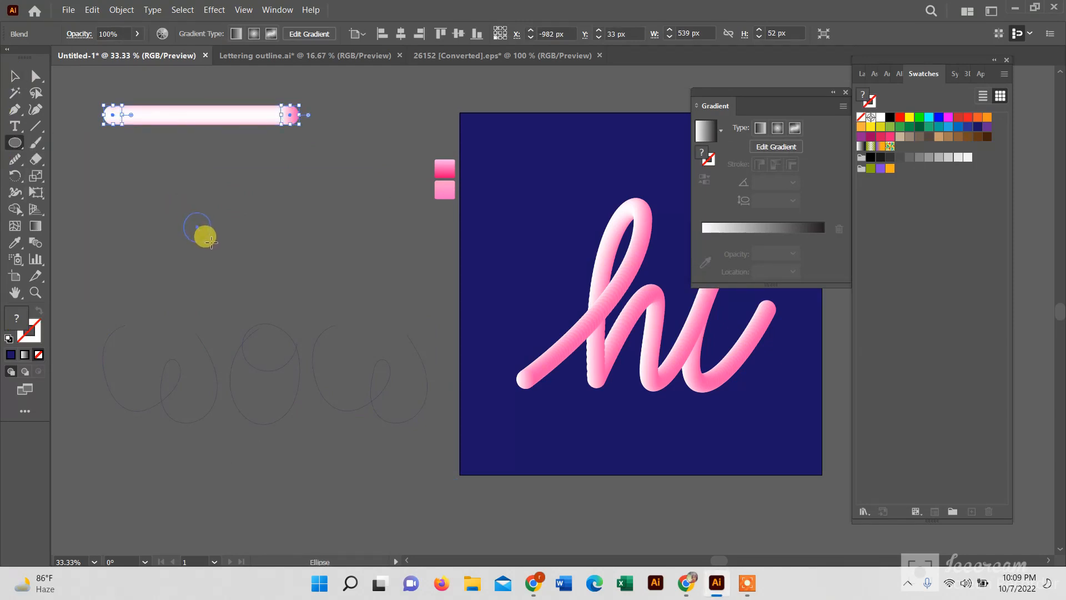
drag(210, 240, 211, 241)
click(14, 78)
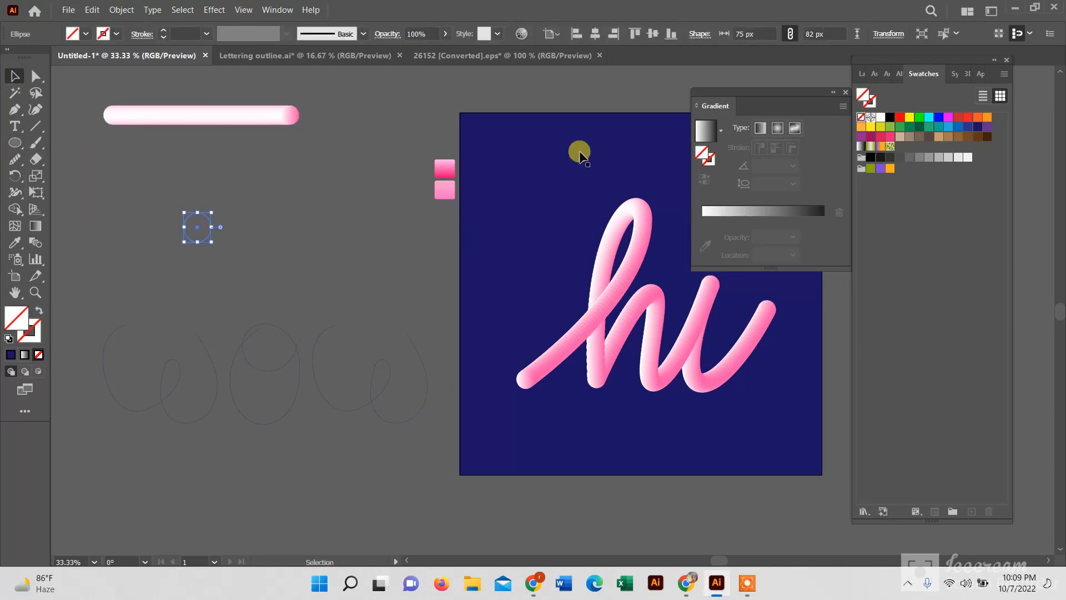
click(13, 243)
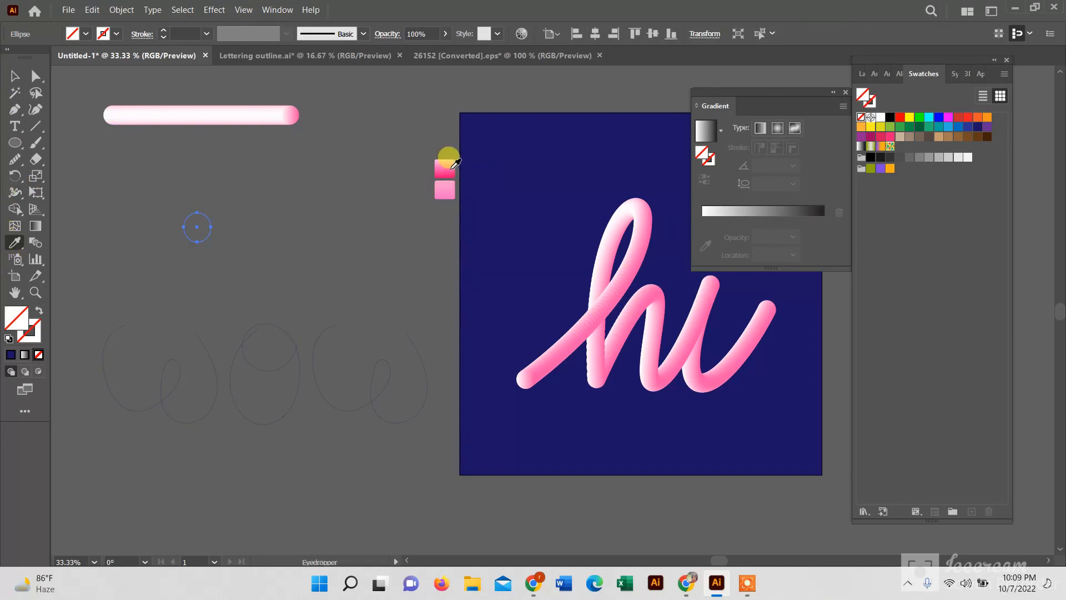
click(456, 163)
click(13, 77)
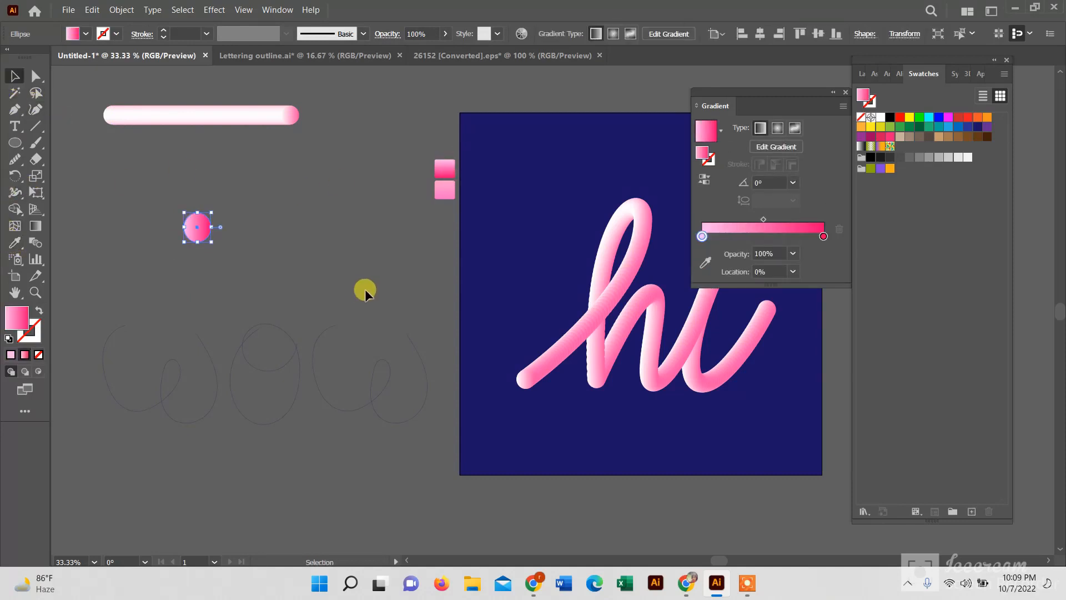
click(364, 288)
- Copy the pink gradient ellipse across to the artboard's left edge and delete the extra copy between the two
click(204, 228)
drag(205, 228, 412, 235)
drag(205, 221, 483, 233)
click(434, 250)
click(398, 227)
key(Delete)
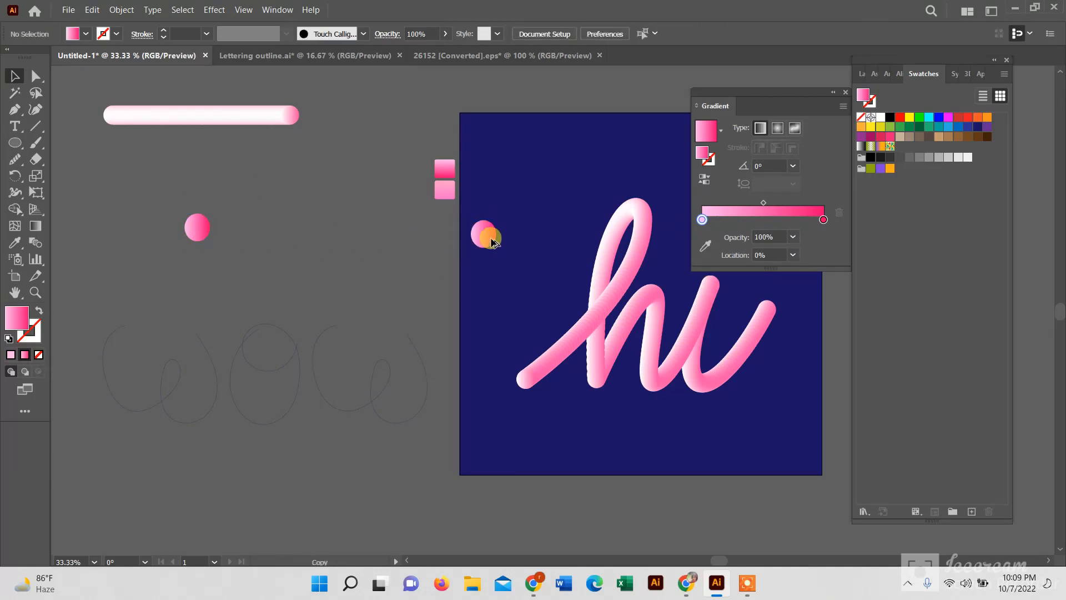
- Select both pink gradient ellipses and align them by their vertical centres
drag(131, 234, 507, 266)
click(225, 231)
click(197, 231)
shift+click(483, 232)
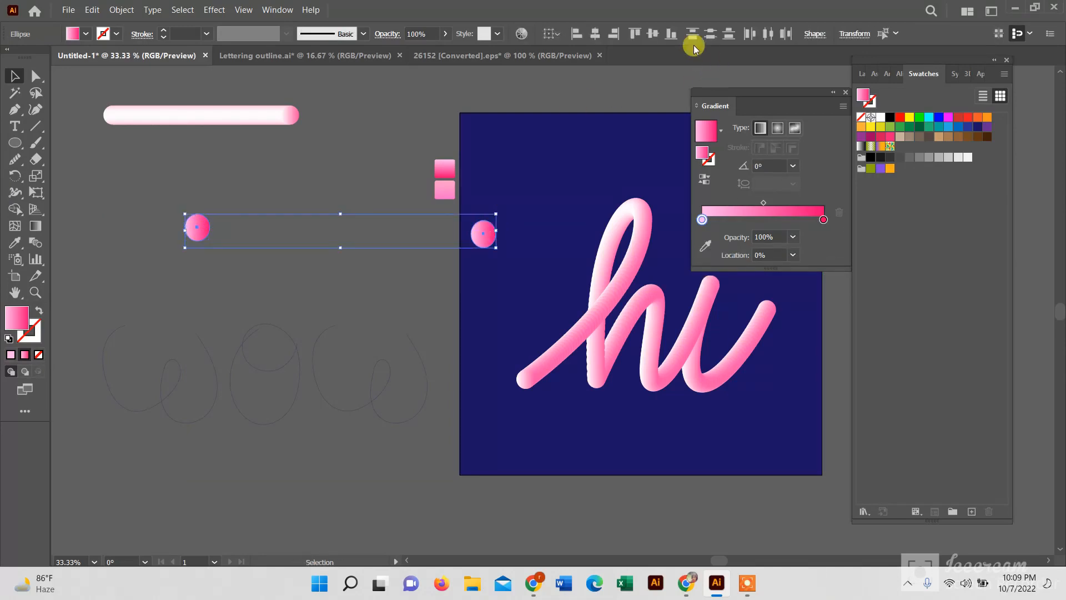
click(658, 32)
- Set the blend spacing to 1000 specified steps and blend the two ellipses into one pink bar
click(121, 9)
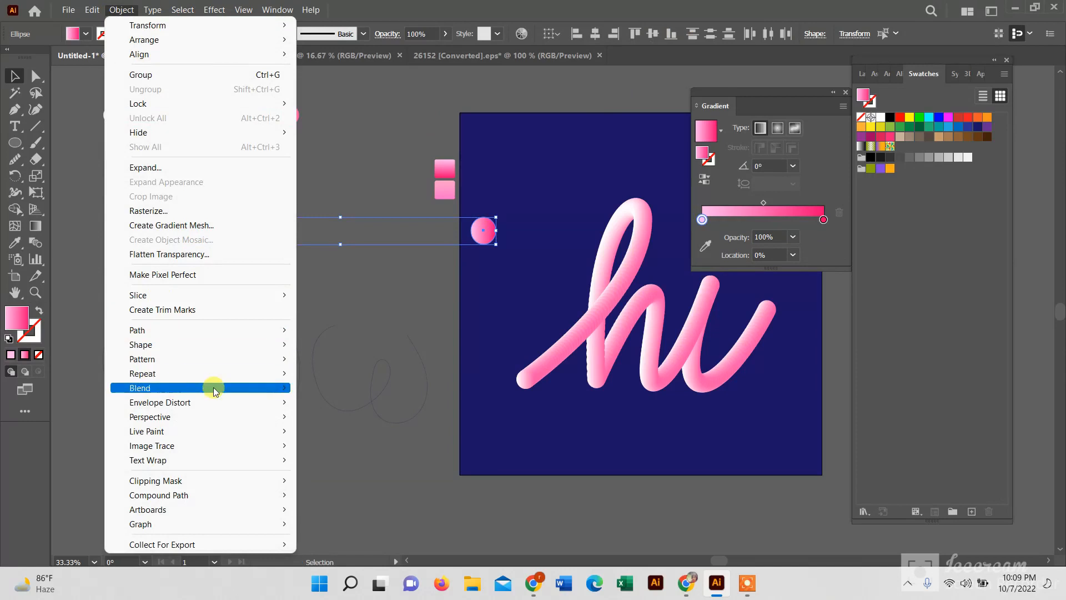
mouse_move(213, 387)
click(331, 424)
double_click(734, 153)
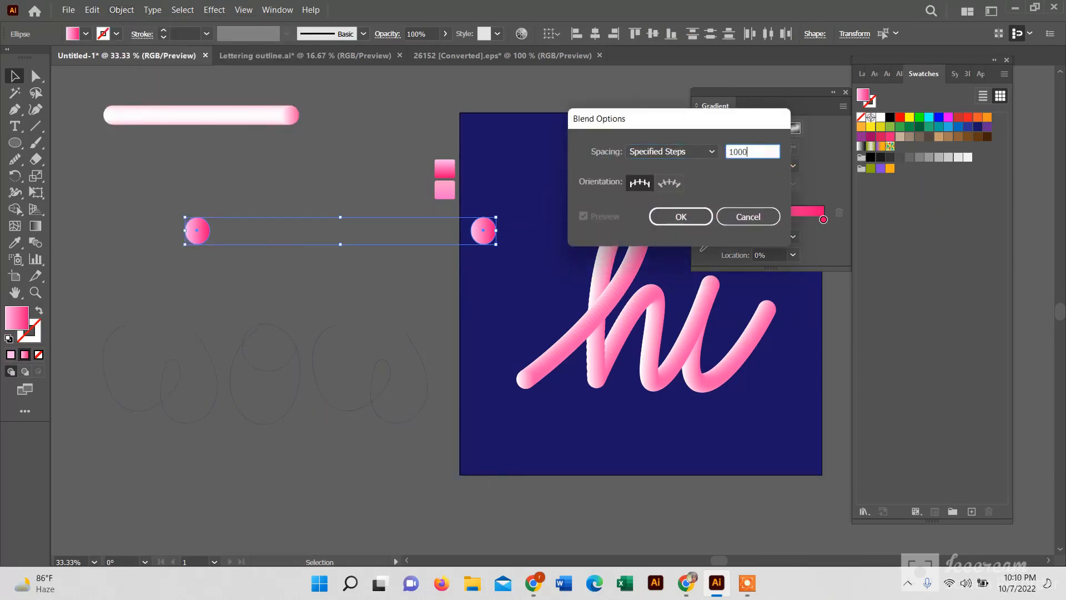
key(Return)
click(118, 15)
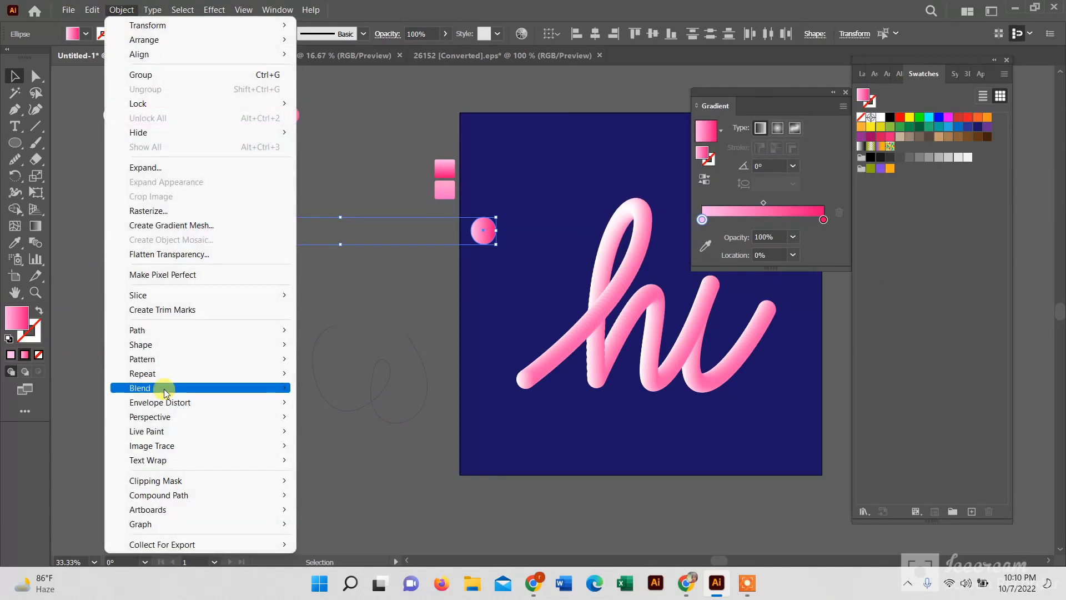
mouse_move(167, 389)
click(354, 390)
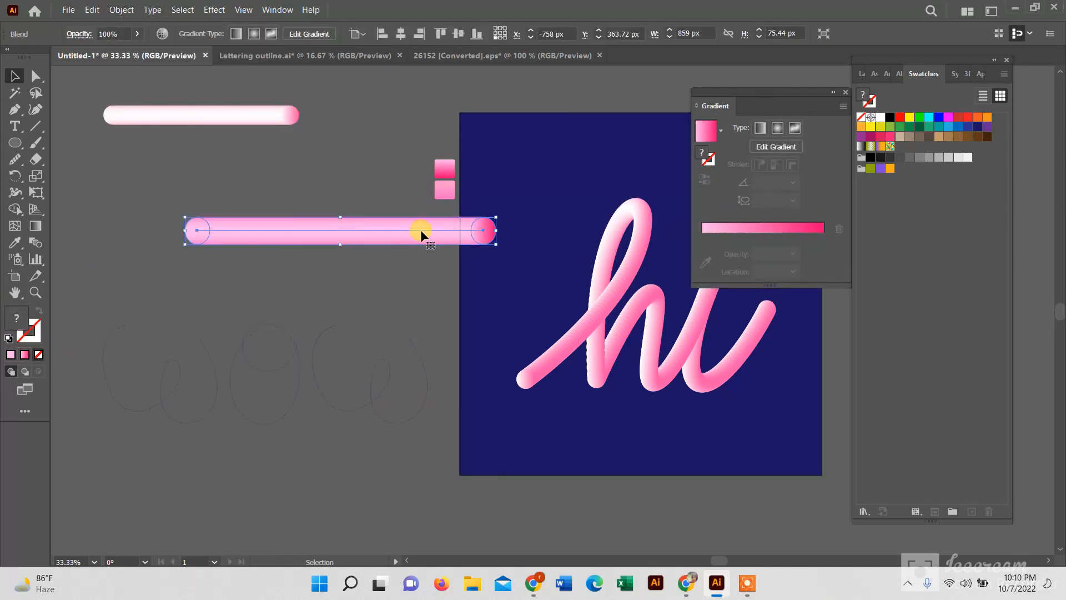
- Move the new pink blend beneath the white-pink bar and stack two copies of it below
drag(421, 228, 312, 170)
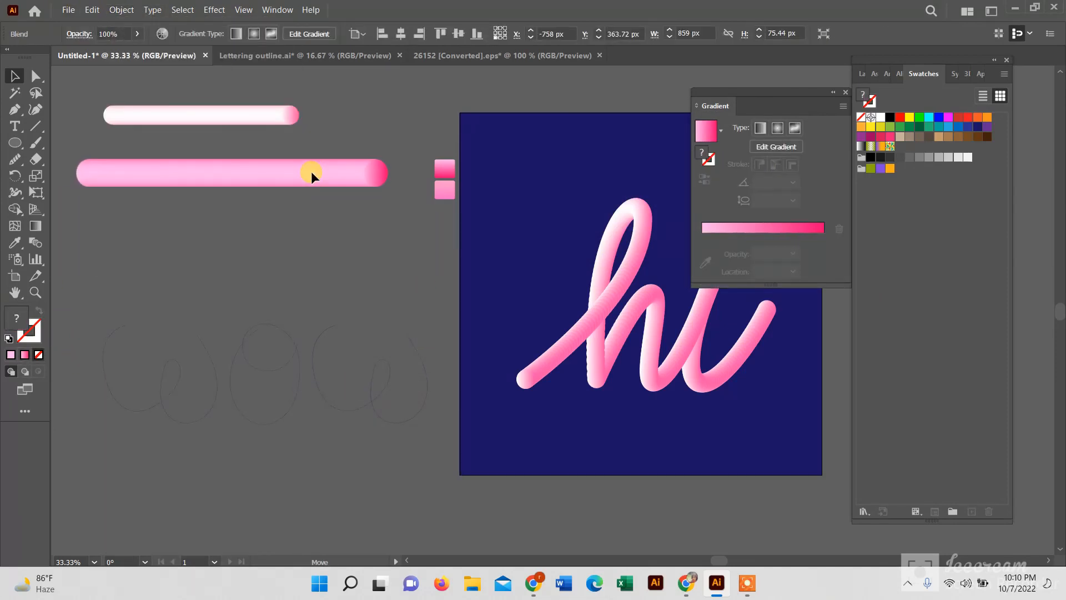
click(143, 244)
drag(238, 178, 262, 266)
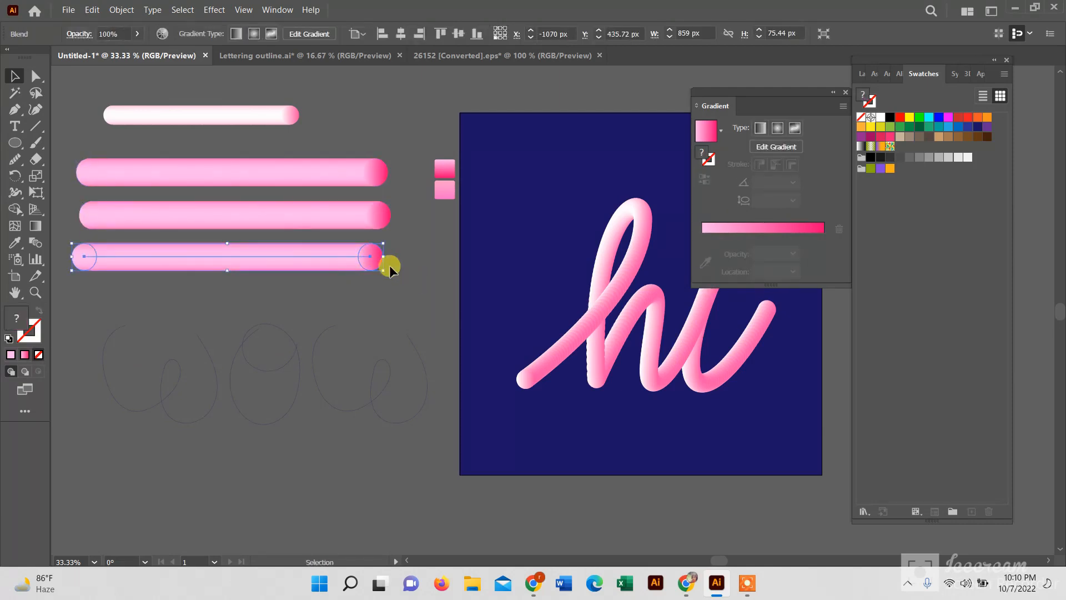
- Replace the spine of the uppermost new pink blend with the first "w" path
click(284, 172)
click(177, 378)
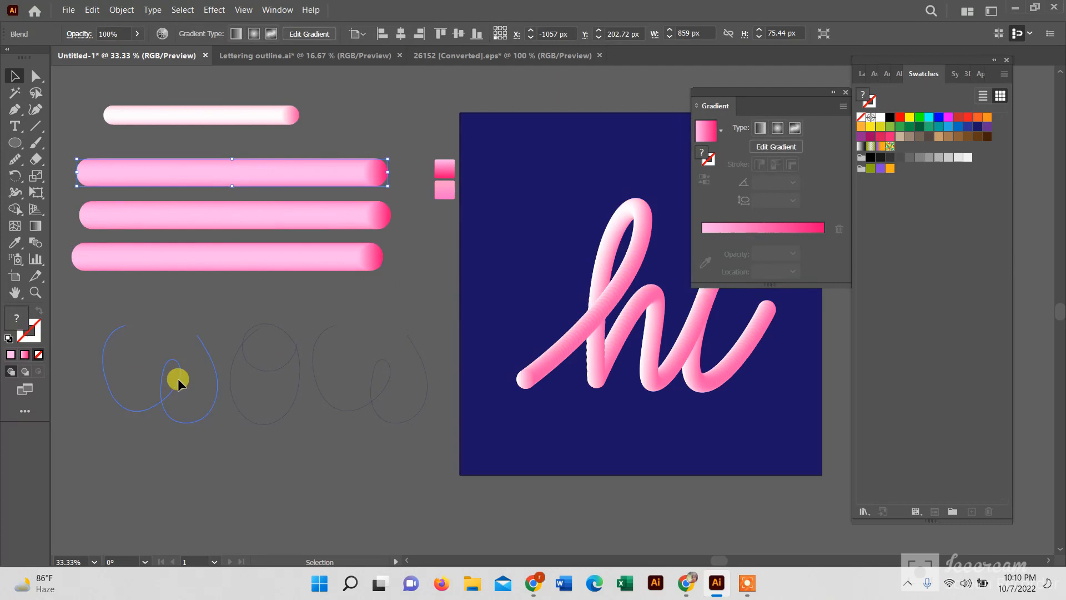
shift+click(222, 180)
click(125, 9)
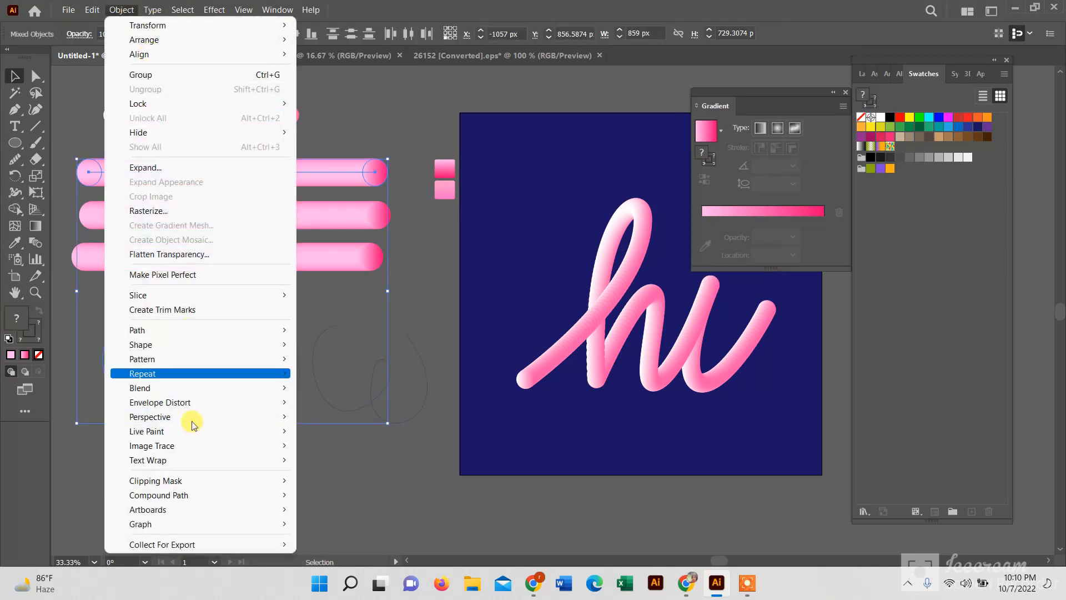
mouse_move(193, 387)
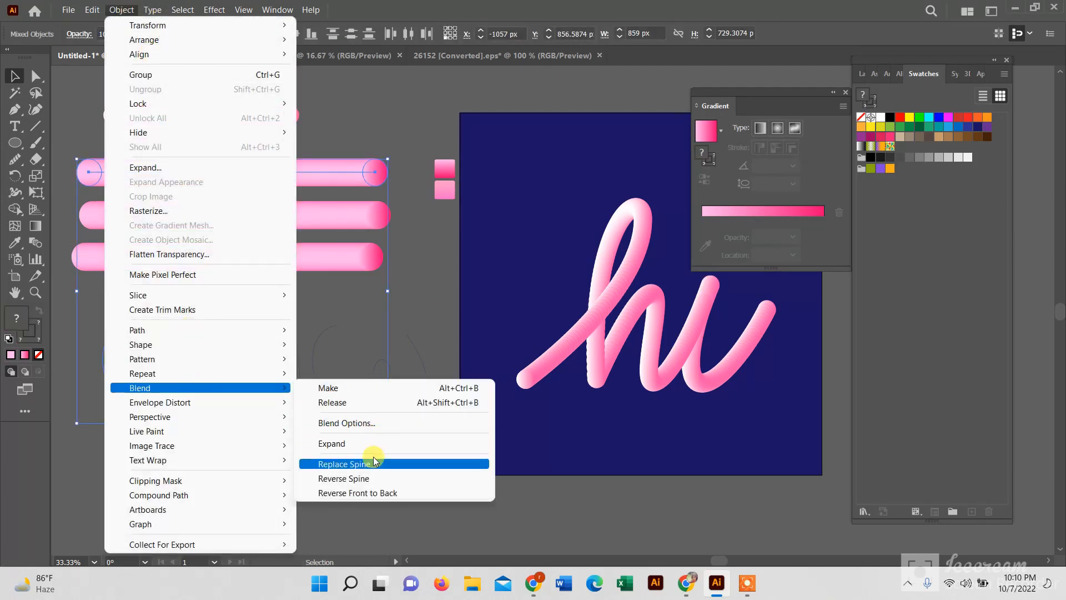
click(373, 458)
- Replace the spine of the uppermost remaining pink blend with the looped "o" path
click(292, 354)
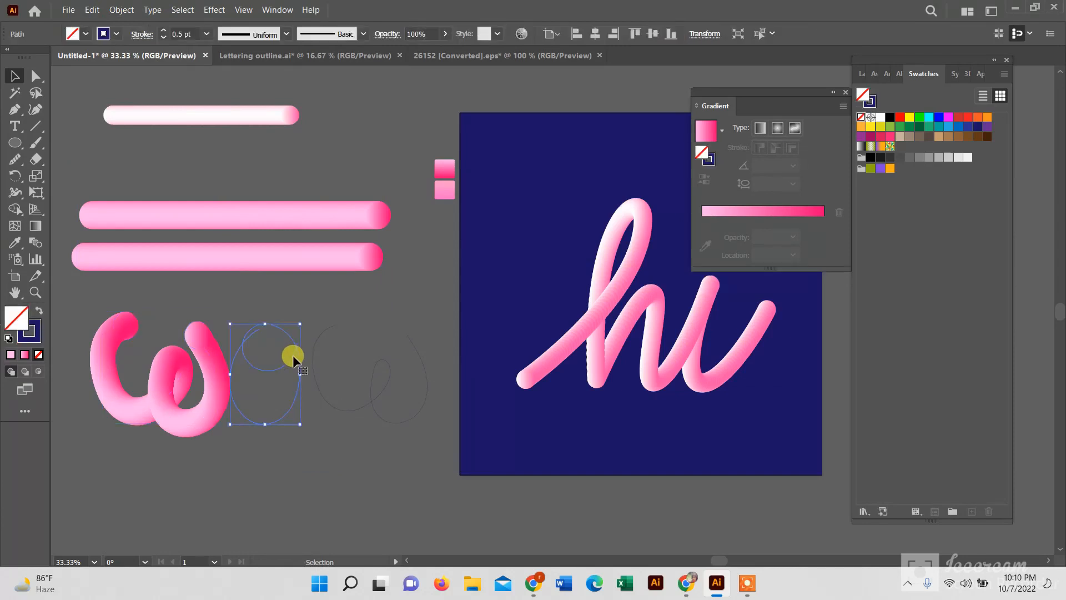
shift+click(296, 217)
click(124, 11)
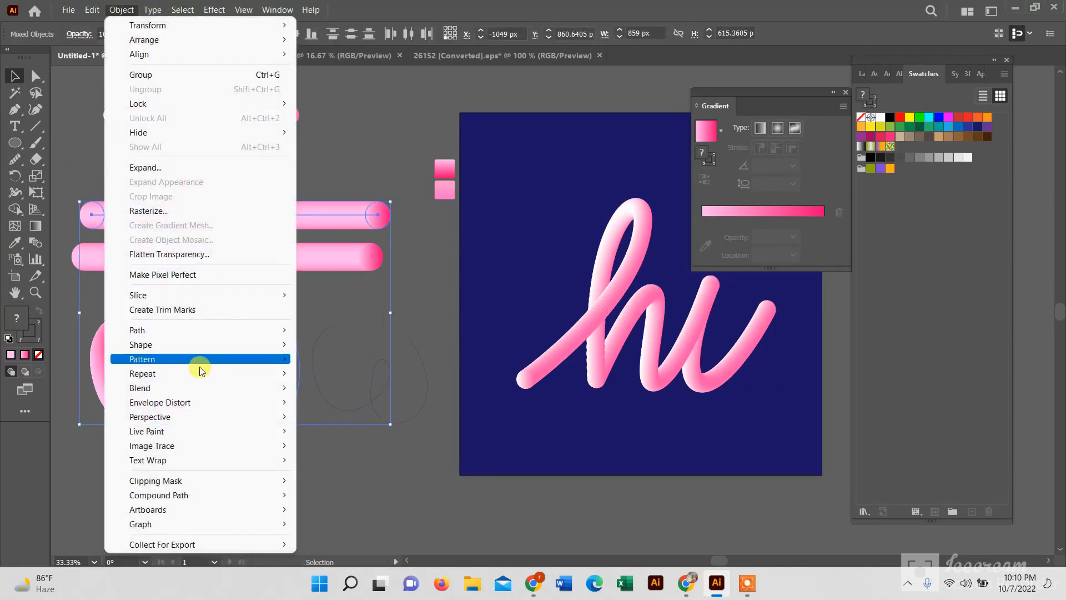
click(345, 464)
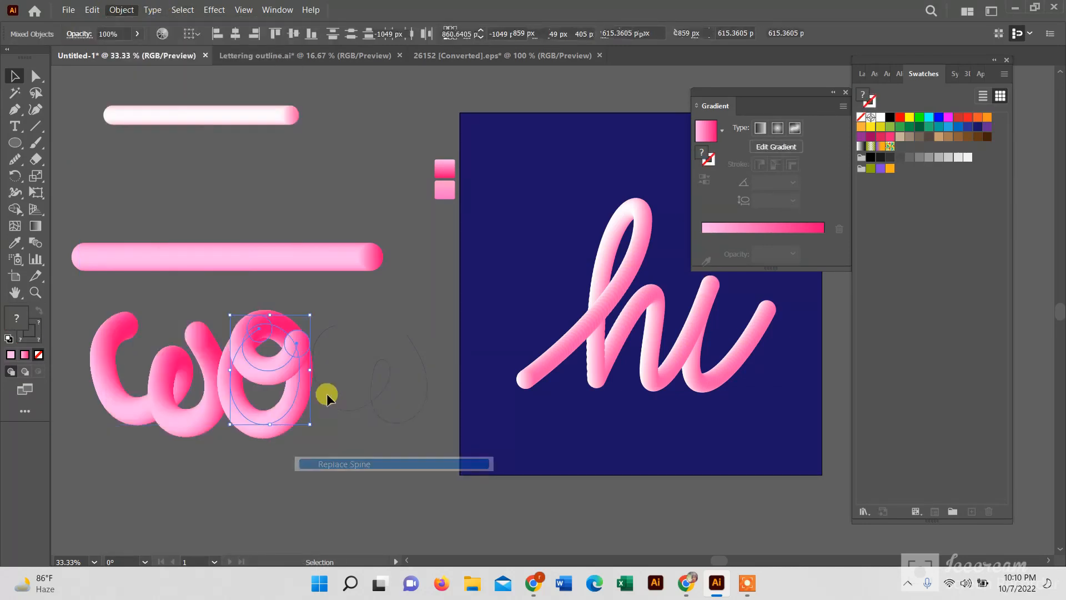
- Replace the spine of the last pink blend with the final "w" path
click(389, 392)
click(385, 379)
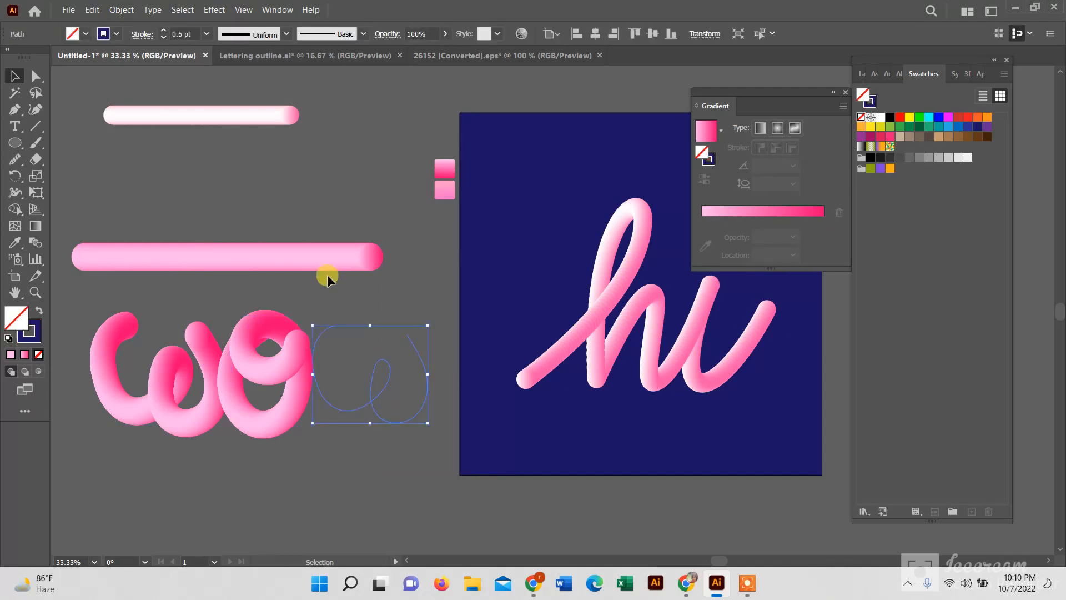
shift+click(328, 256)
click(132, 11)
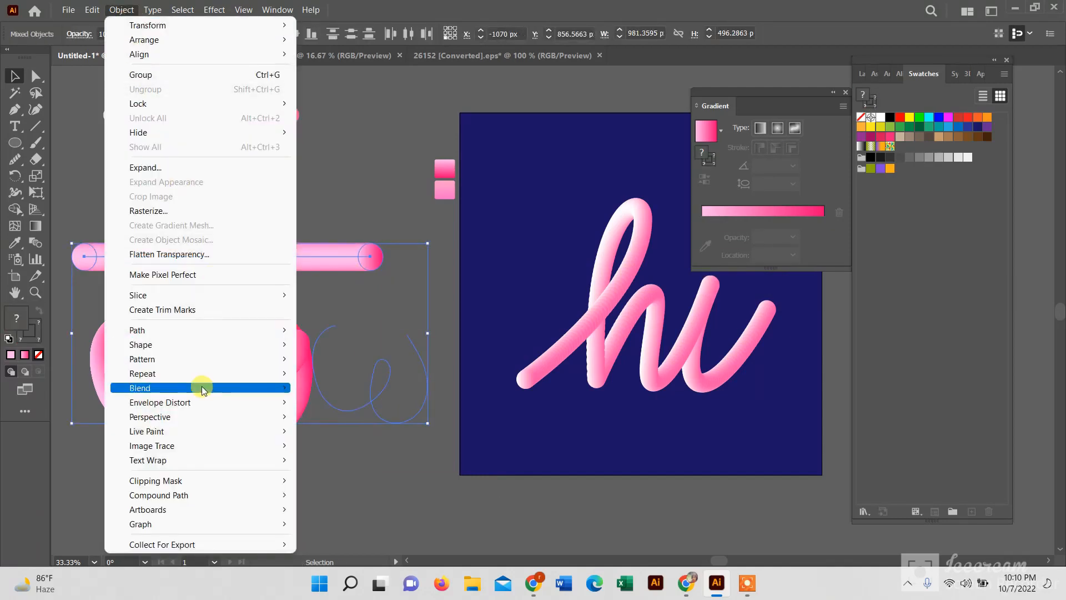
mouse_move(202, 386)
click(361, 465)
click(415, 514)
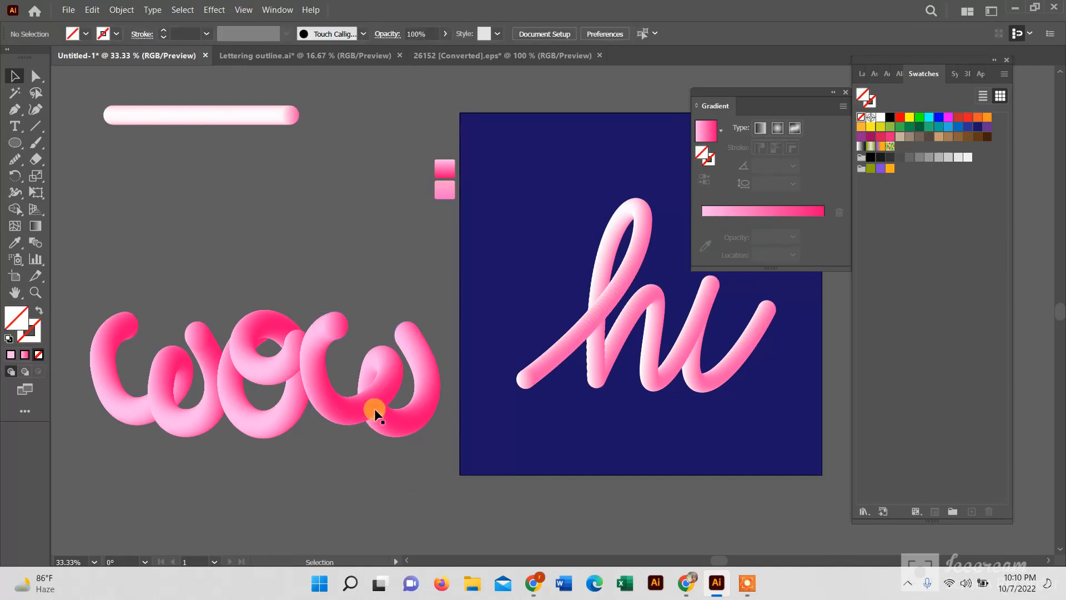
- Space the last "w" and the "o" slightly apart, and align all three letters by their vertical centres
drag(374, 409, 395, 409)
drag(269, 372, 277, 373)
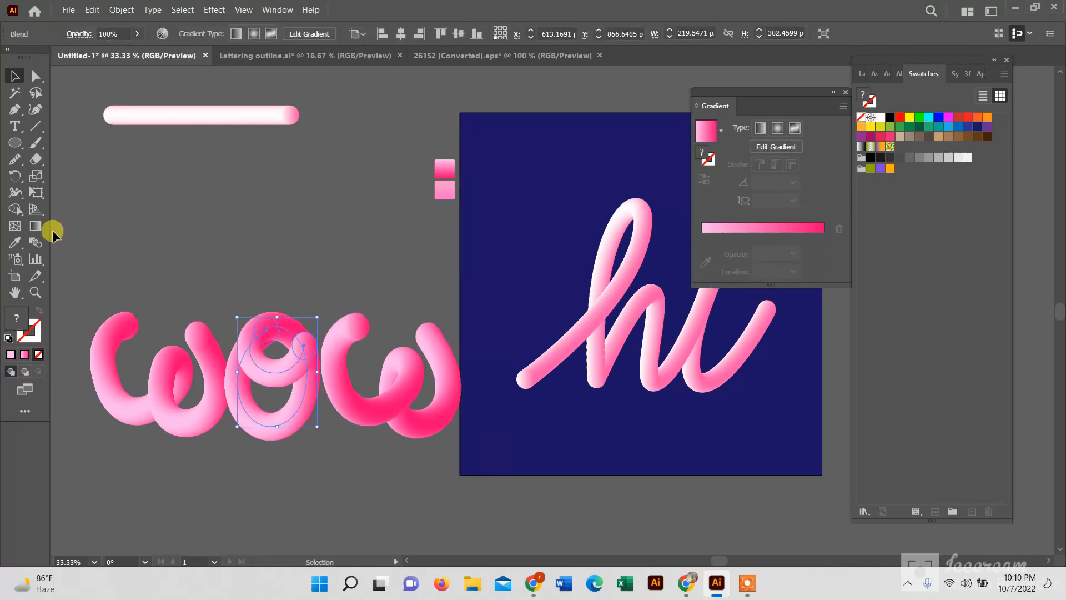
drag(391, 422, 394, 423)
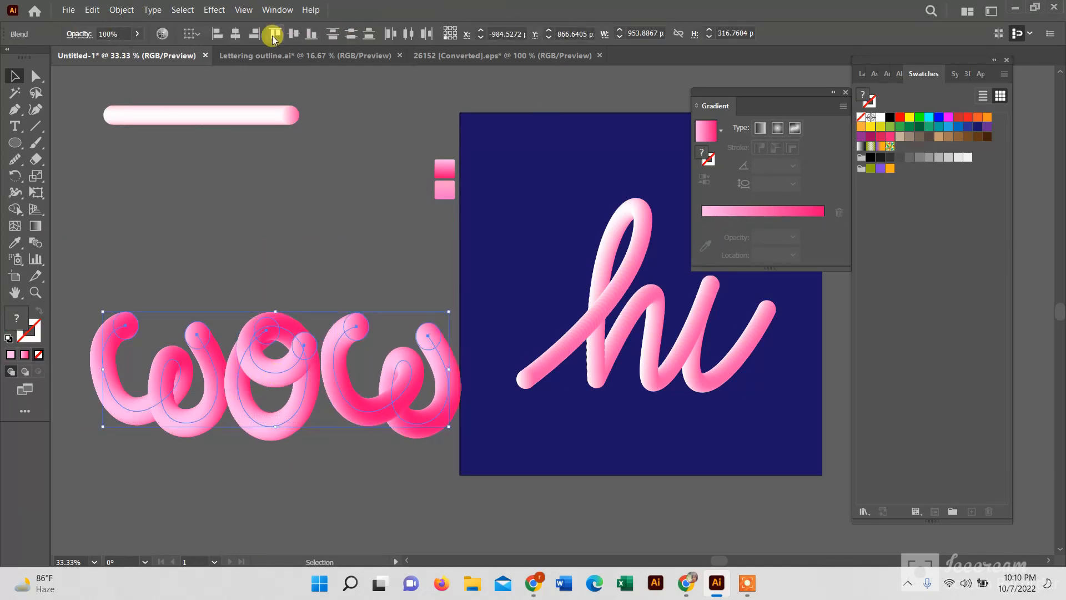
click(291, 34)
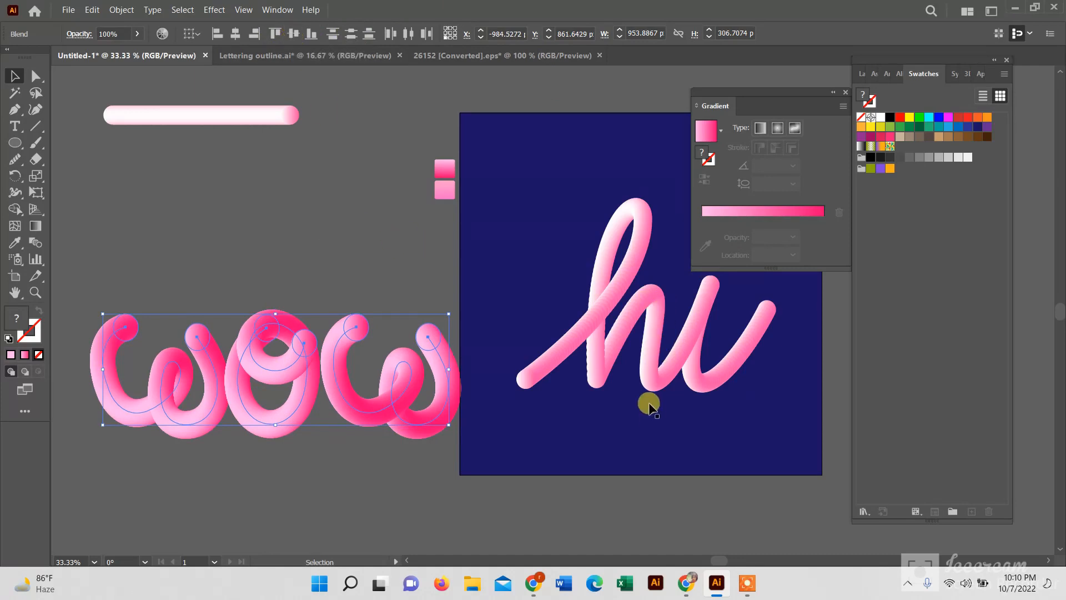
- Expand the three "wow" blends with Object and Fill included, specifying 255 objects for gradients
key(ctrl+minus)
drag(658, 431, 449, 408)
click(123, 340)
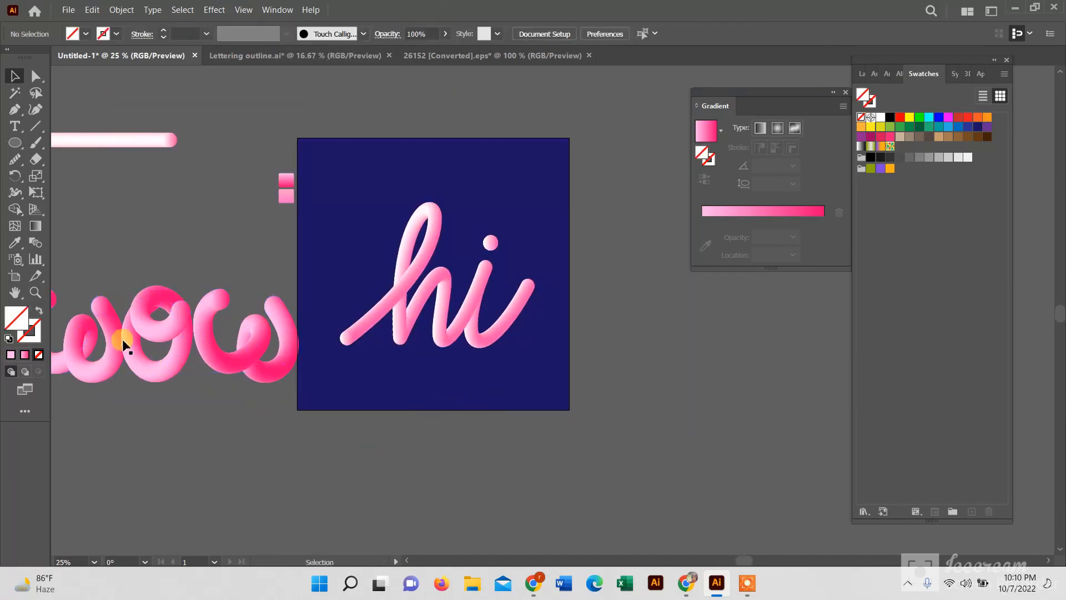
drag(228, 402, 230, 403)
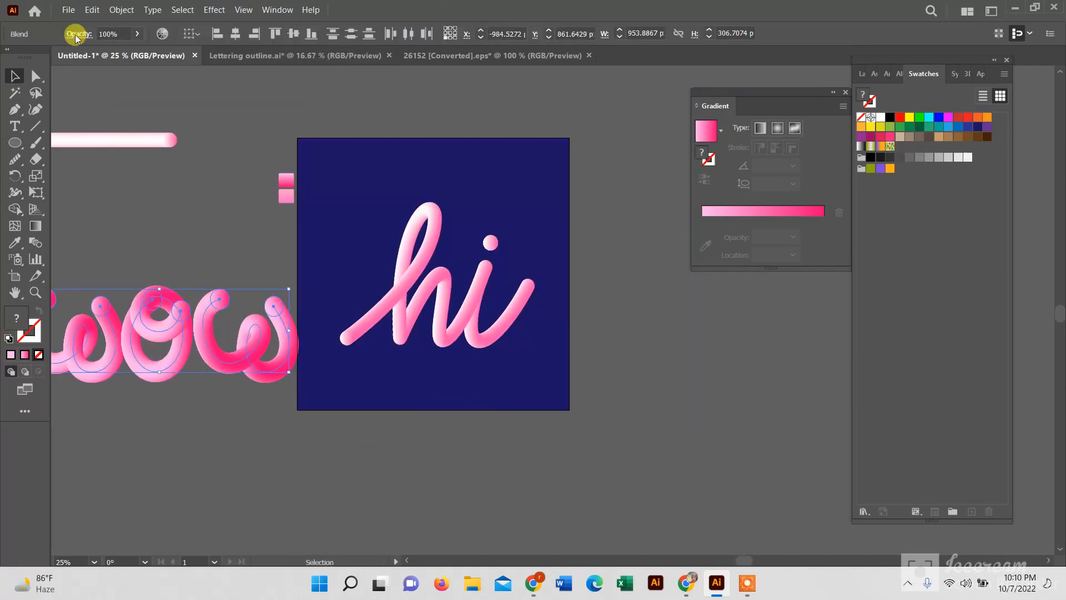
click(121, 10)
click(161, 168)
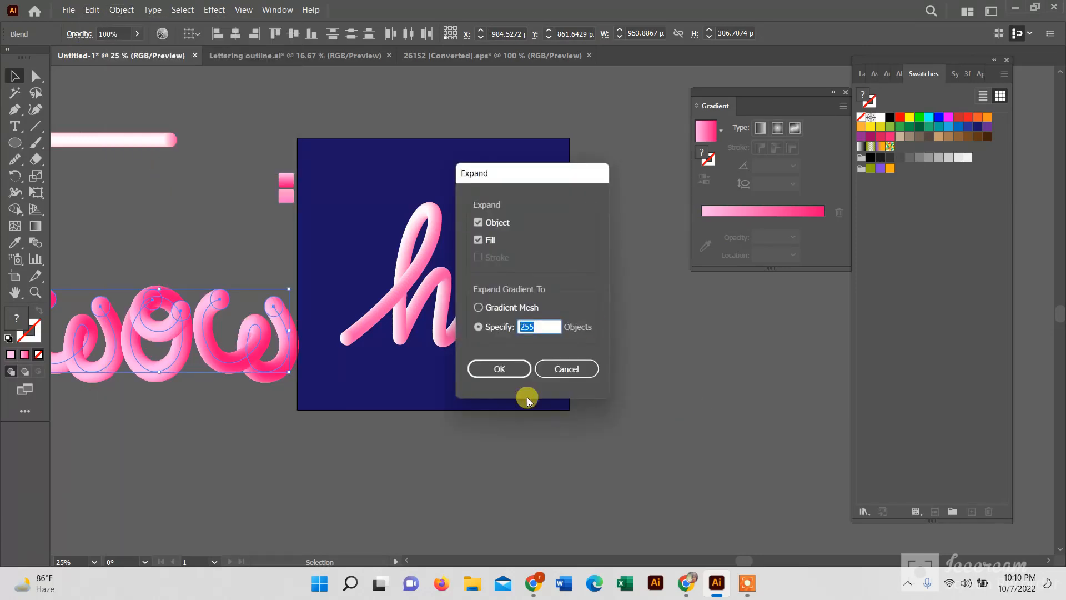
click(511, 367)
click(532, 442)
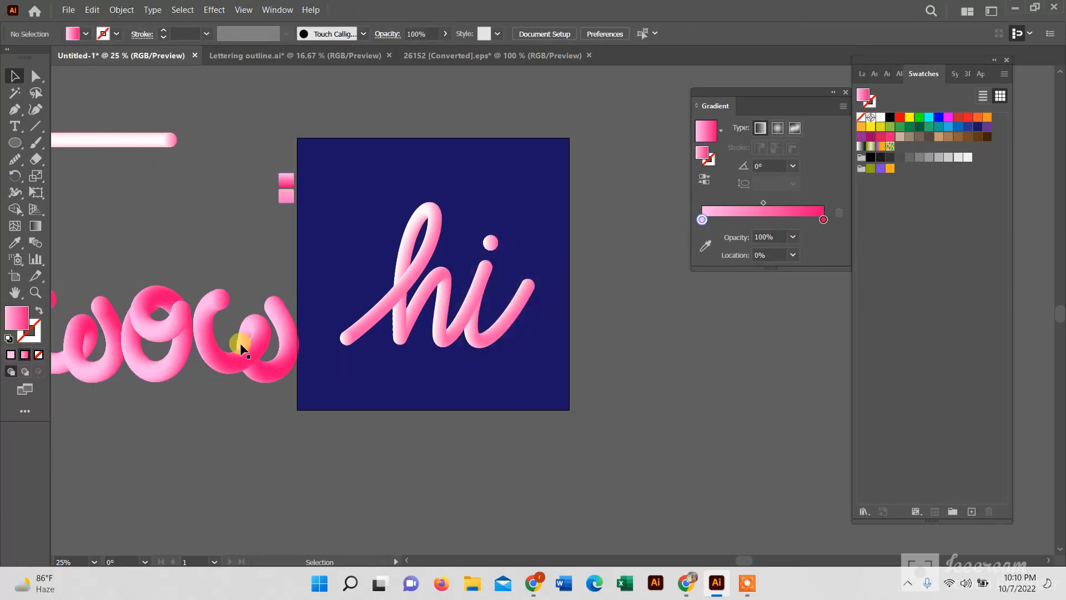
- Move the expanded "wow" lettering to the navy square's lower-right corner, and undo the last move of the first "w"
drag(198, 352, 652, 426)
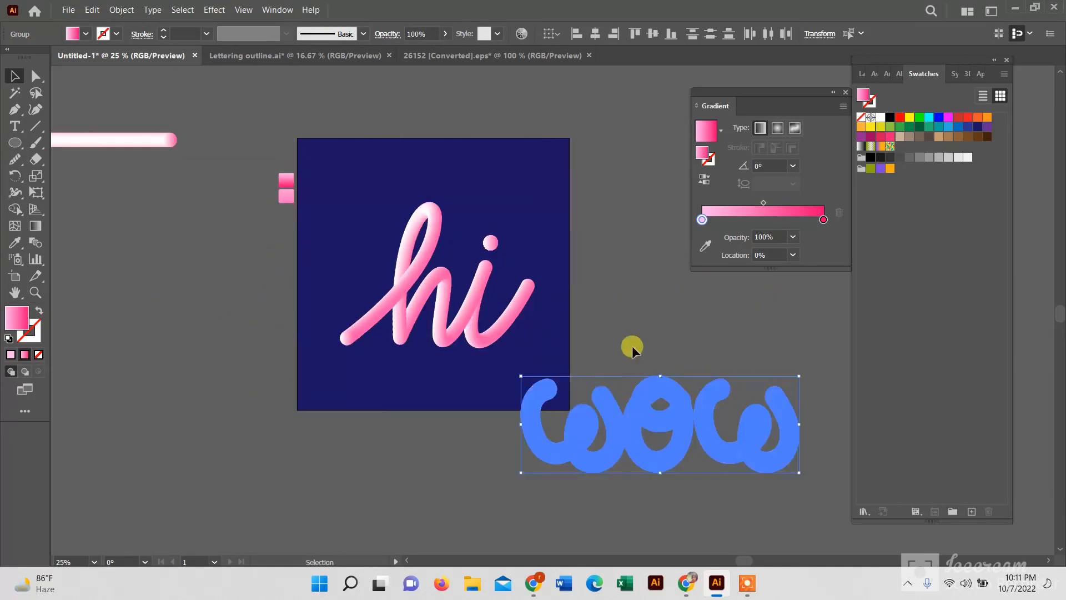
click(671, 329)
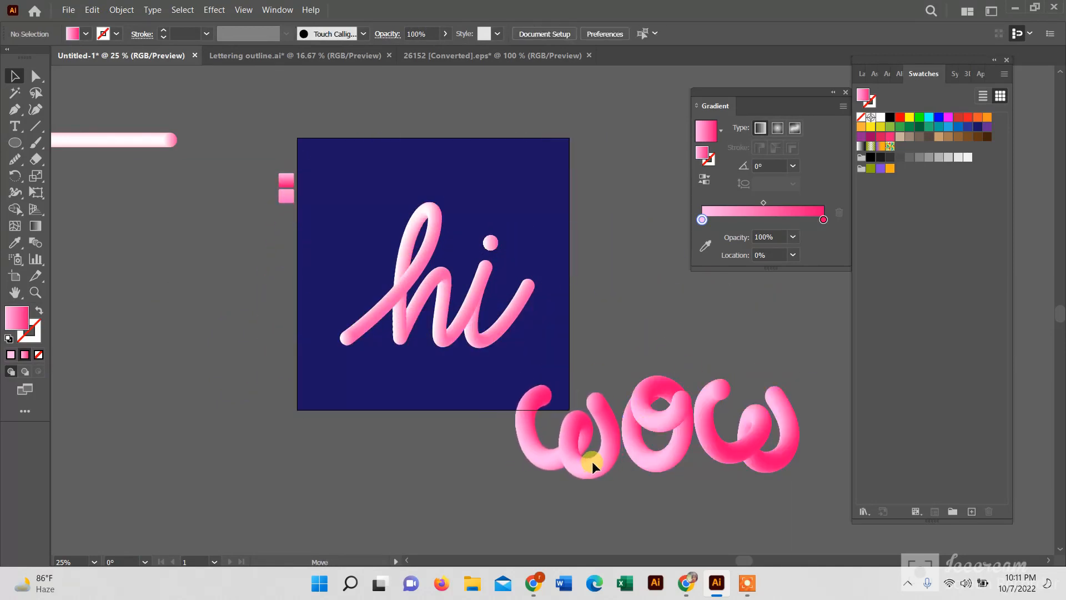
drag(593, 462, 823, 462)
click(682, 348)
key(ctrl+z)
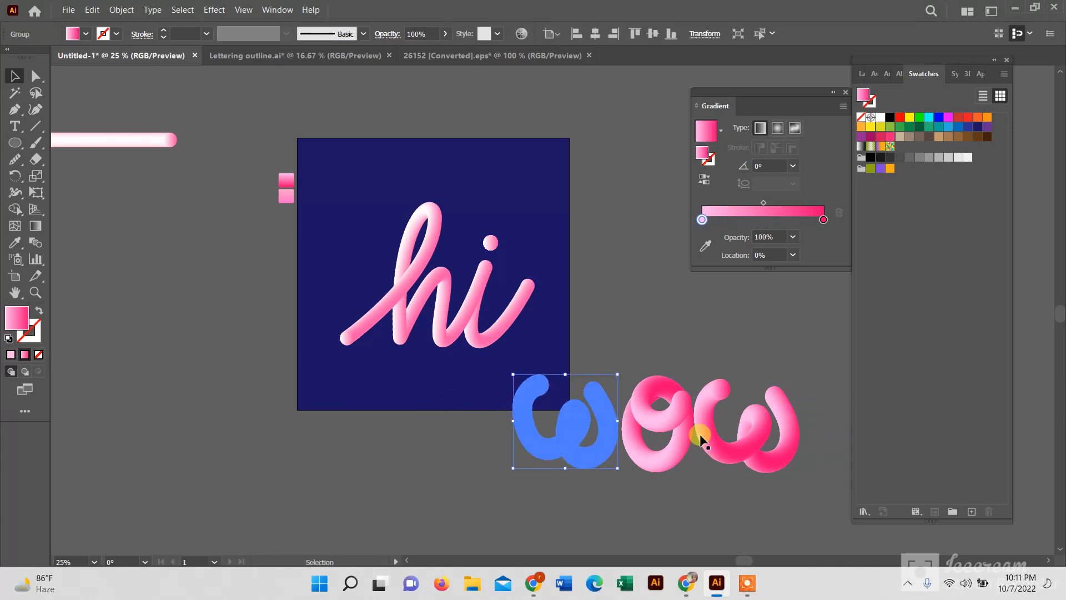
- Undo a trial horizontal centring of the three expanded "wow" letters and align them by their vertical centres instead
drag(408, 466, 868, 495)
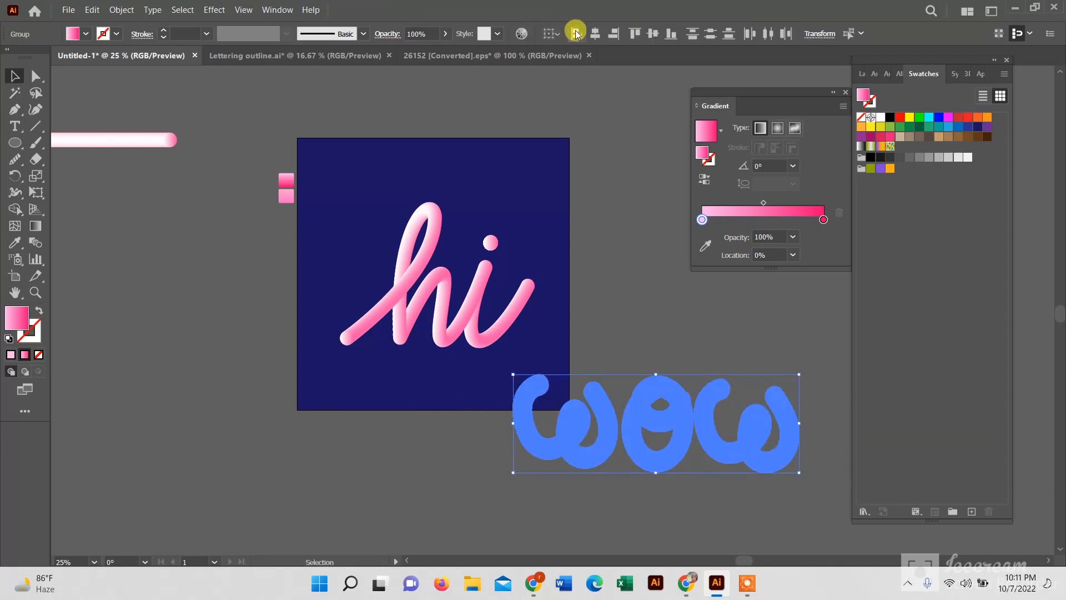
click(597, 34)
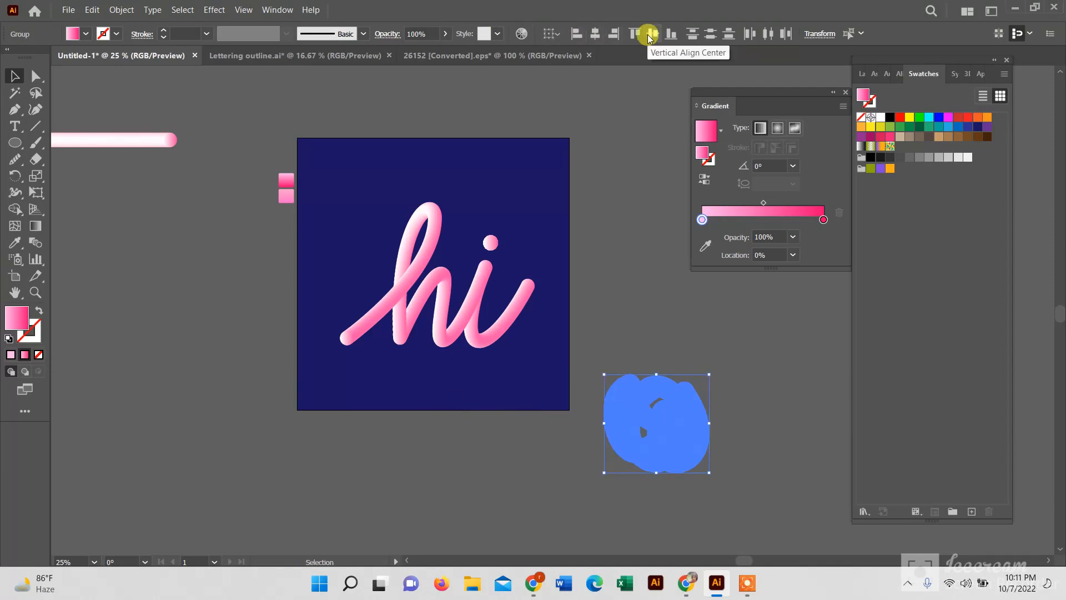
key(ctrl+z)
click(651, 35)
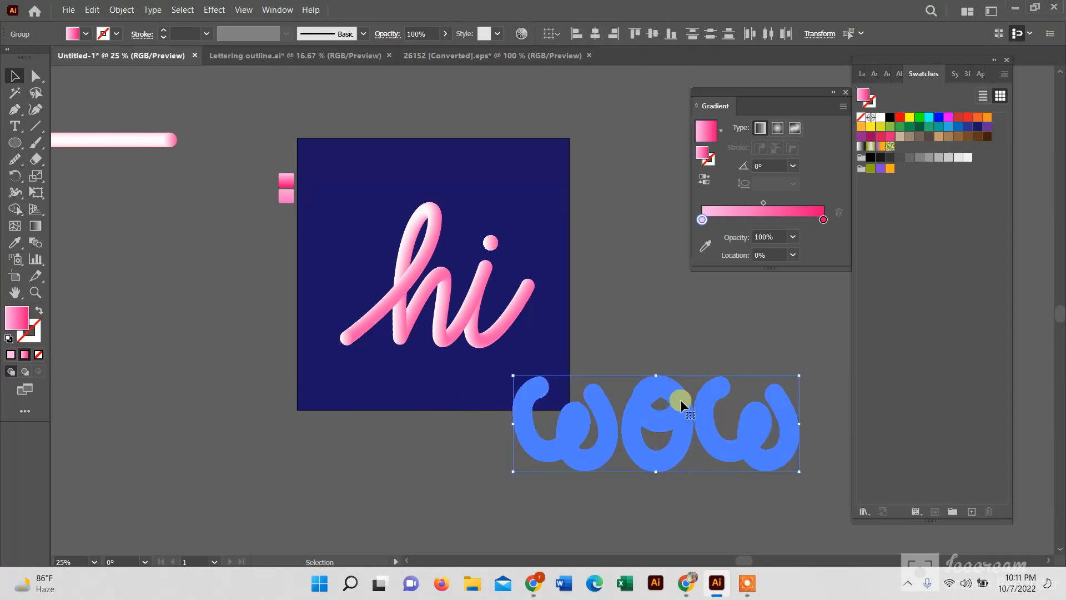
- Try the "wow" lettering left of the navy square, and place it beside the square's right edge
drag(682, 404, 196, 327)
click(416, 443)
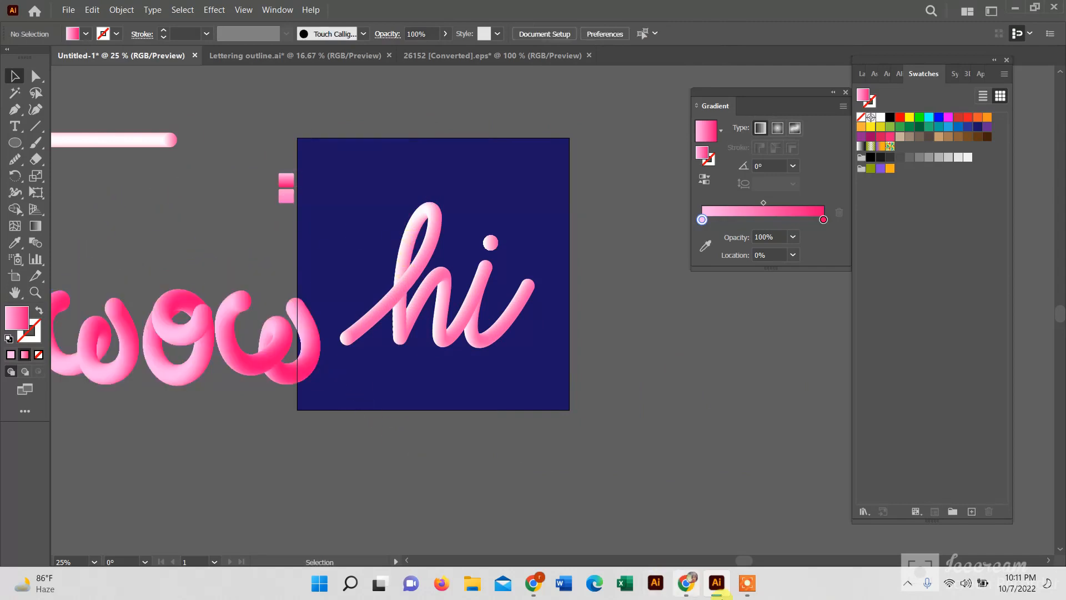
drag(111, 305, 734, 361)
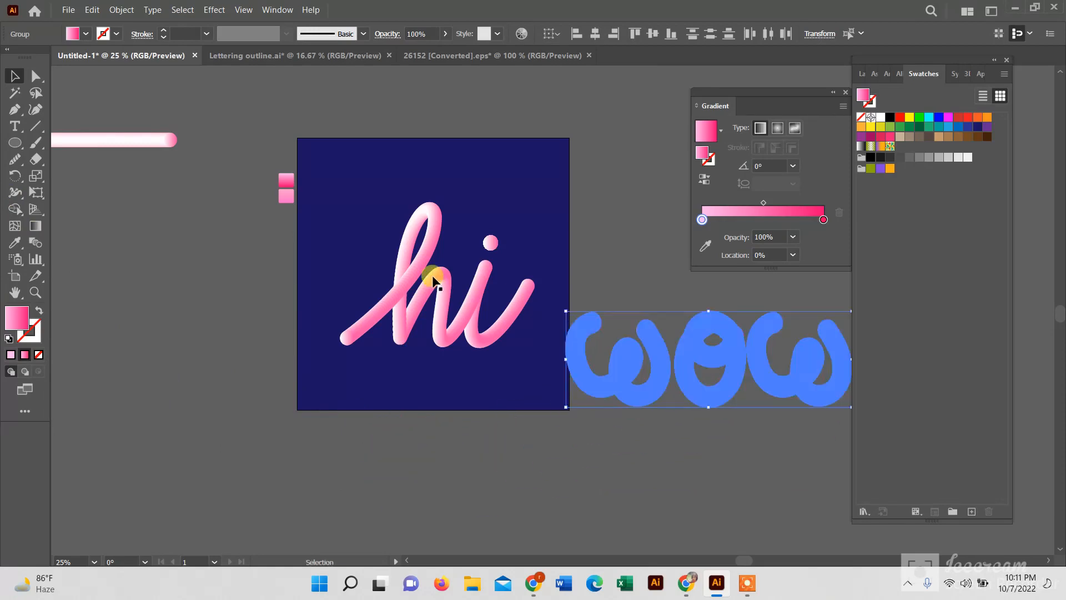
- Shift the "hi" lettering and its dot slightly left, and move the white-pink bar against the navy square's upper-left corner
mouse_move(424, 299)
mouse_down()
mouse_move(393, 299)
mouse_move(403, 297)
mouse_up()
drag(489, 247, 476, 248)
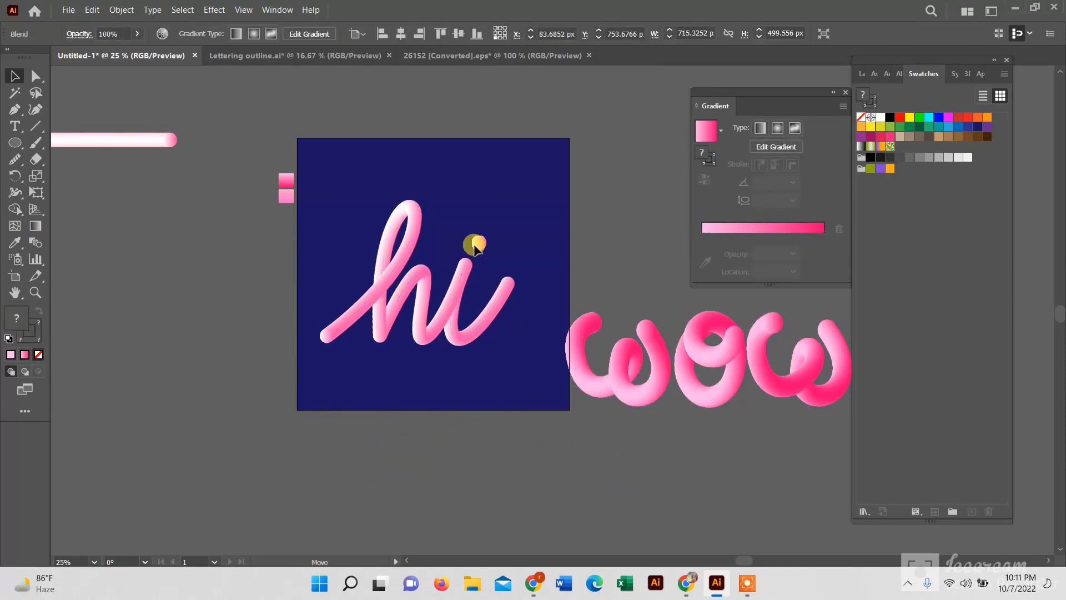
click(590, 245)
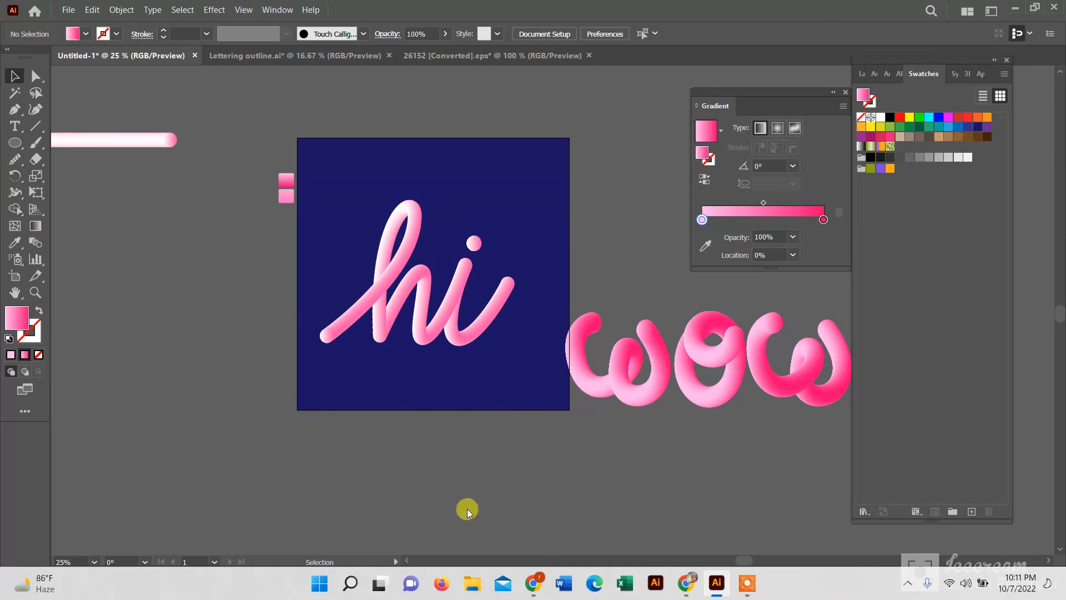
drag(78, 143, 202, 143)
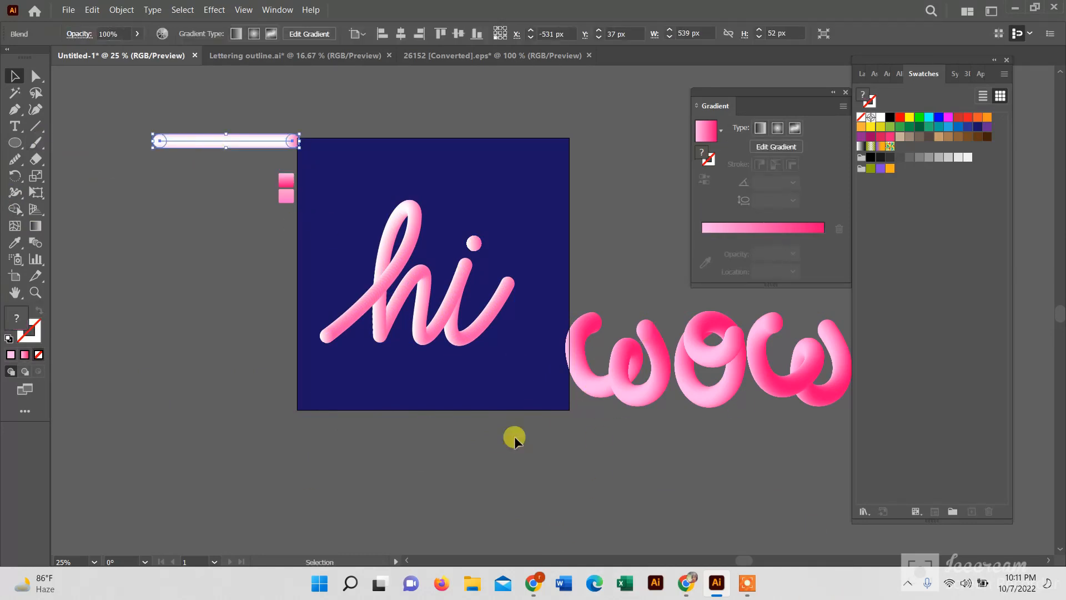
click(745, 593)
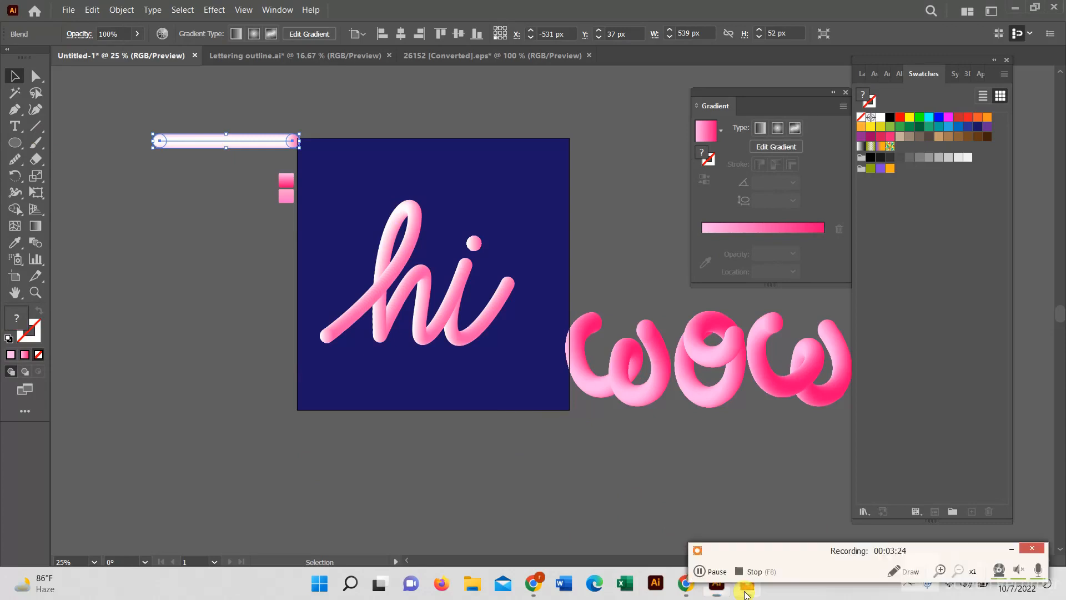
click(68, 9)
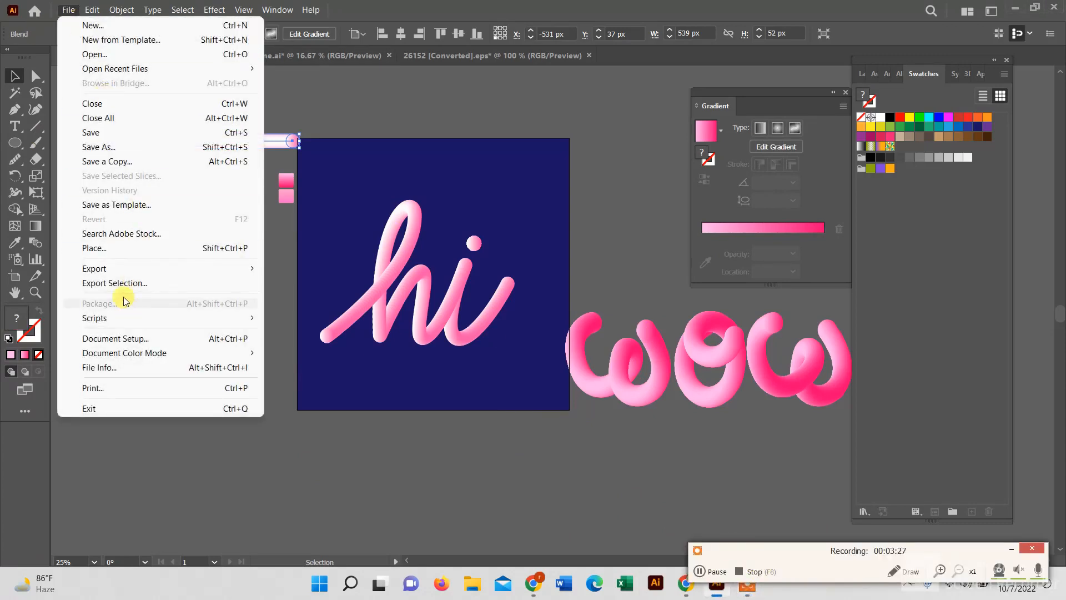
click(671, 441)
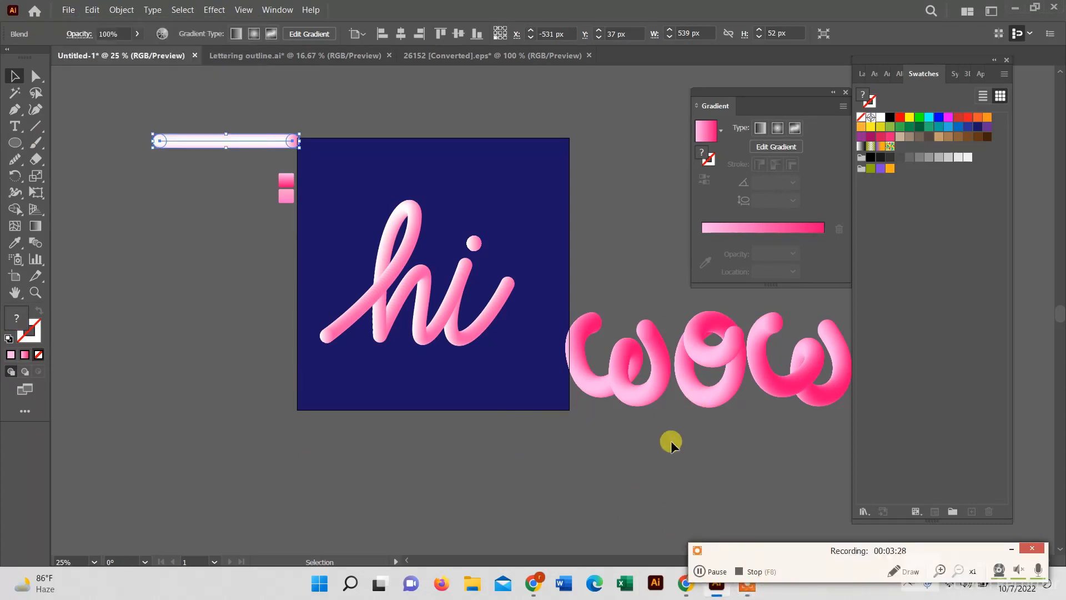
- Delete the expanded "wow" lettering beside the navy square
click(813, 401)
key(Delete)
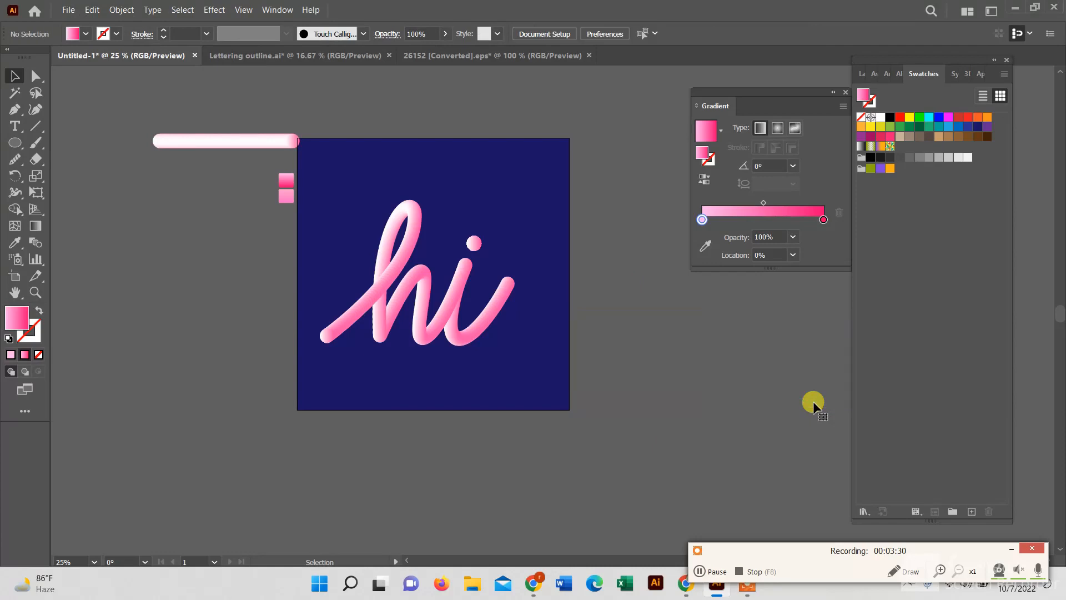
- Save the document to the Desktop as an Adobe Illustrator file named "typography", accepting the Illustrator options
click(66, 7)
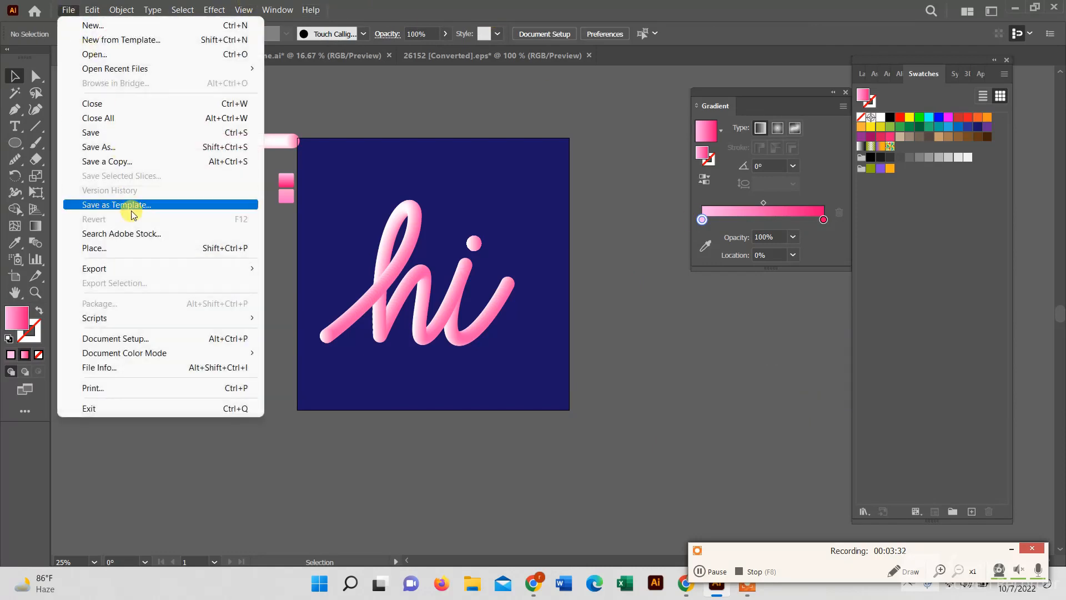
click(103, 146)
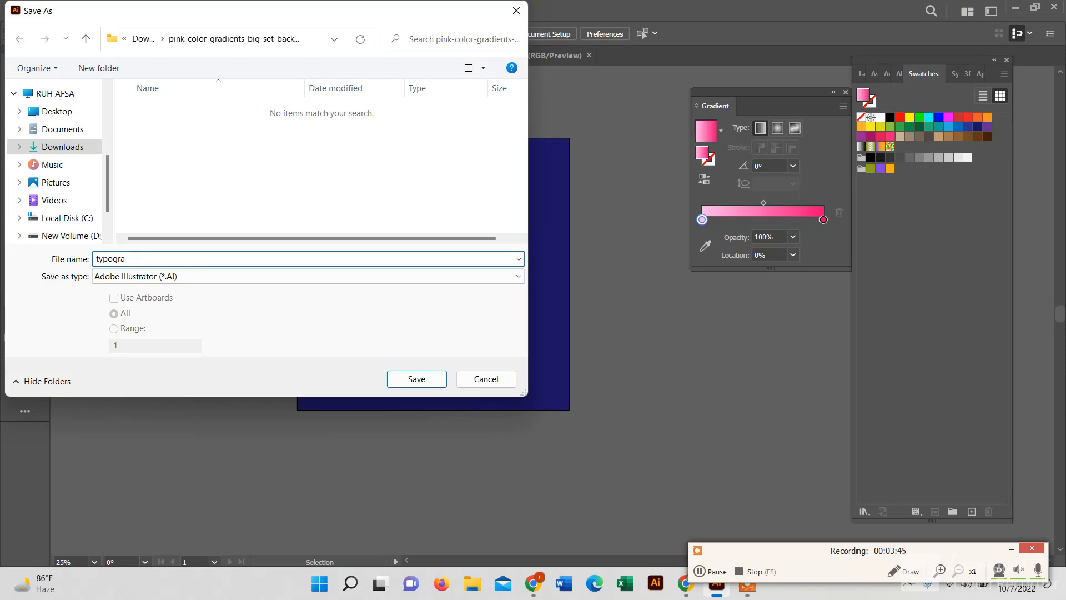
click(42, 111)
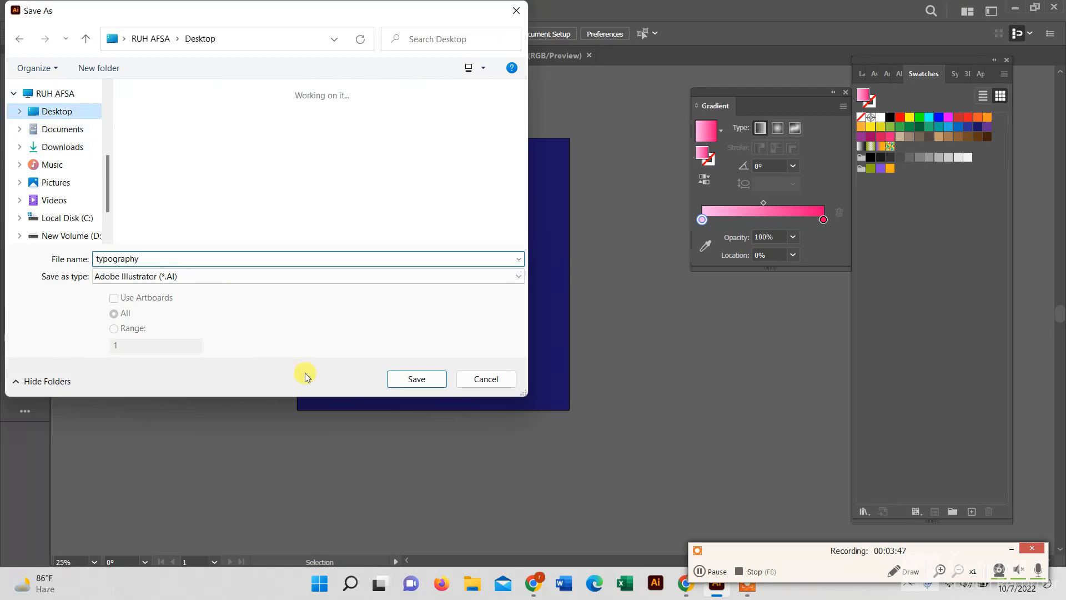
click(414, 378)
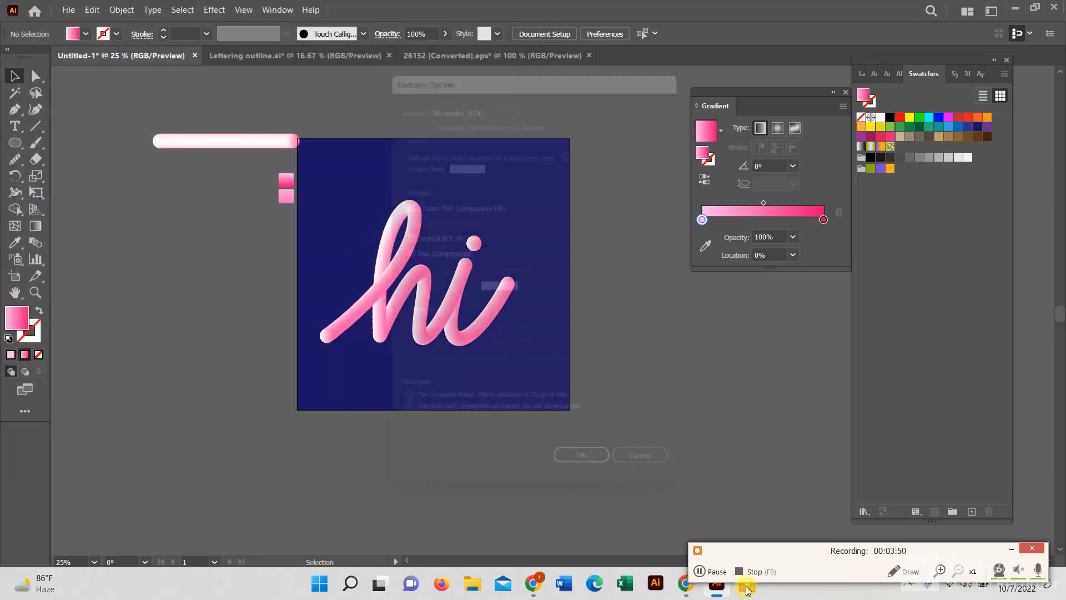
click(589, 482)
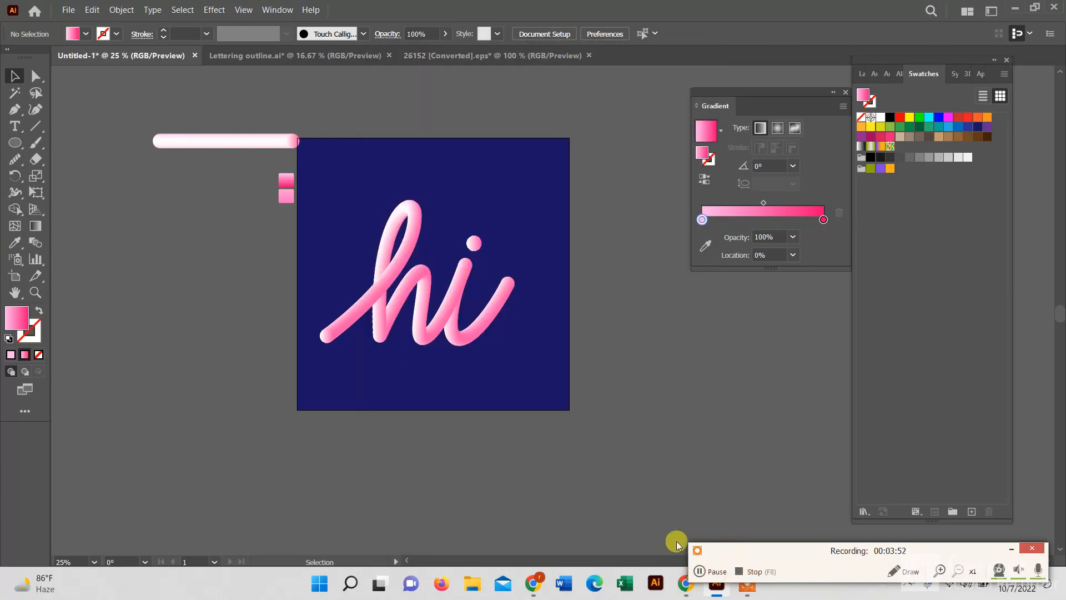